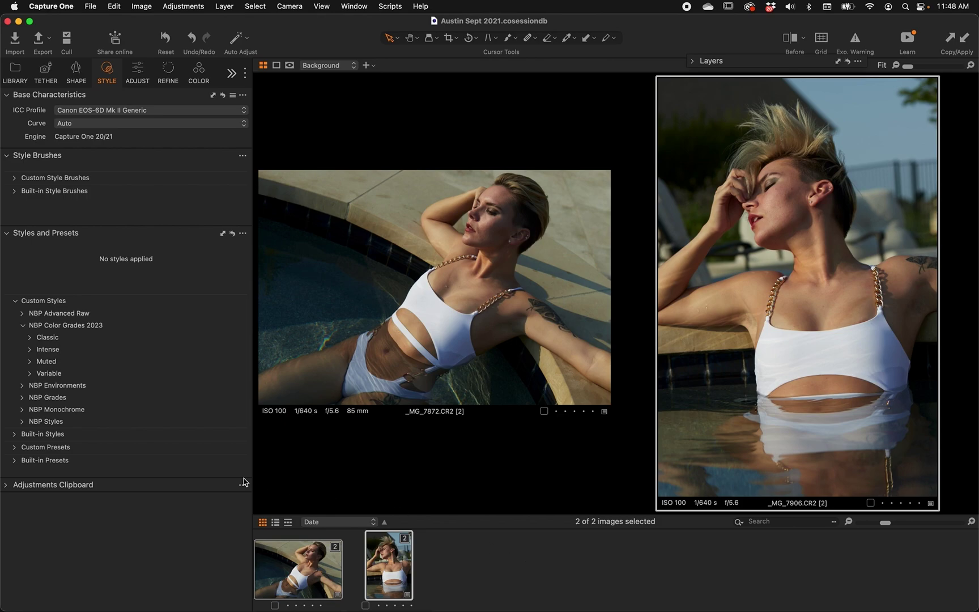
# - Select only photo _MG_7906.CR2 and expand the NBP Grades styles down to the Creative Simple group
pyautogui.click(23, 397)
pyautogui.click(414, 552)
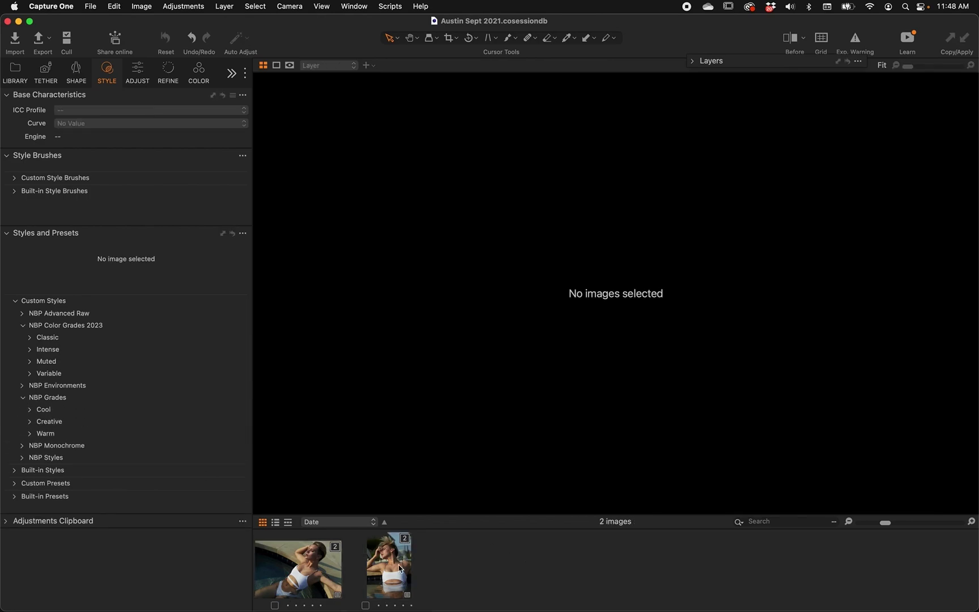
pyautogui.click(391, 567)
pyautogui.click(30, 421)
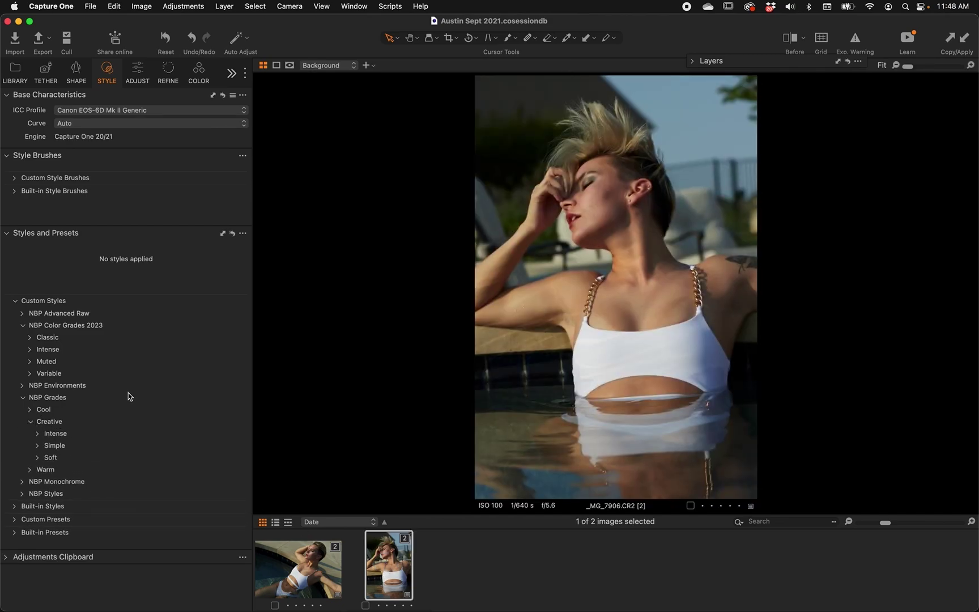
pyautogui.click(38, 445)
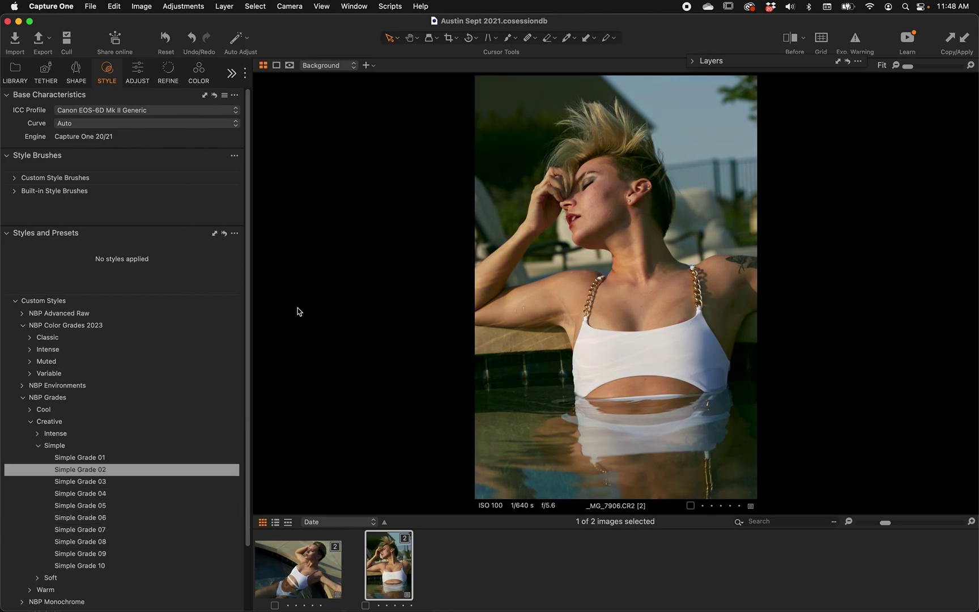
# - Apply the Simple Grade 03 style to a new layer and place the expanded Layers tool beside the photo
pyautogui.rightClick(158, 481)
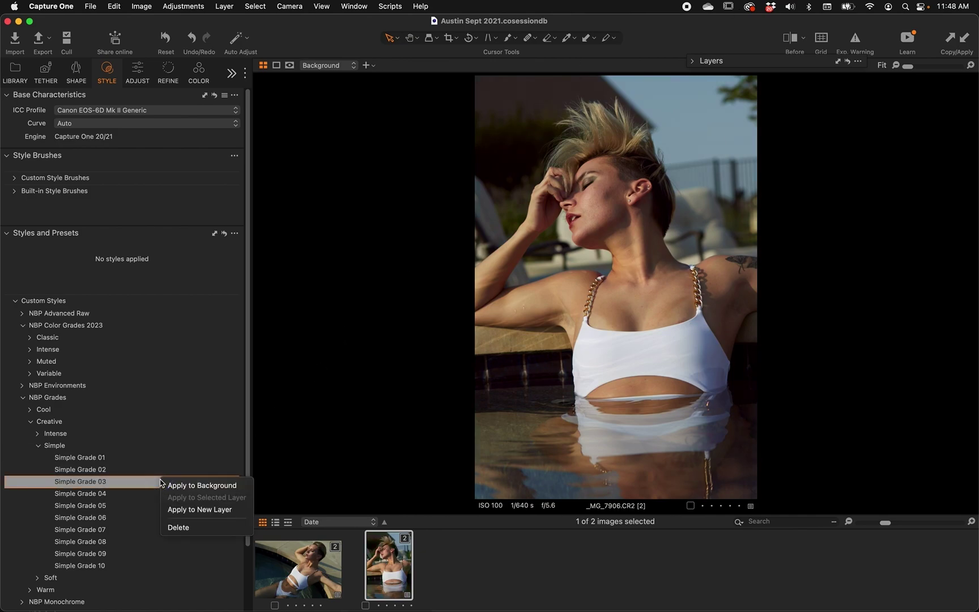
pyautogui.click(211, 509)
pyautogui.click(693, 61)
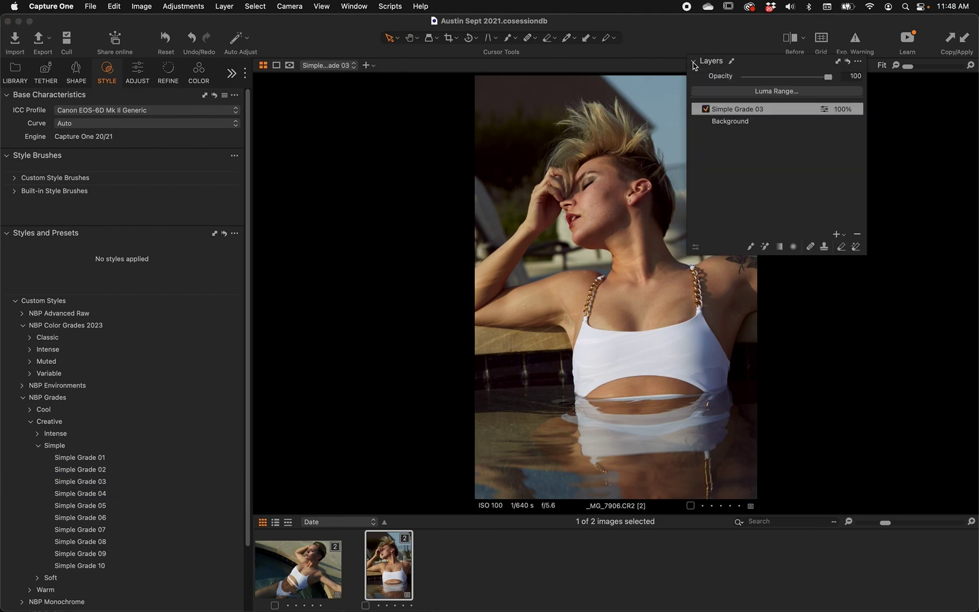
pyautogui.moveTo(754, 60); pyautogui.dragTo(841, 179)
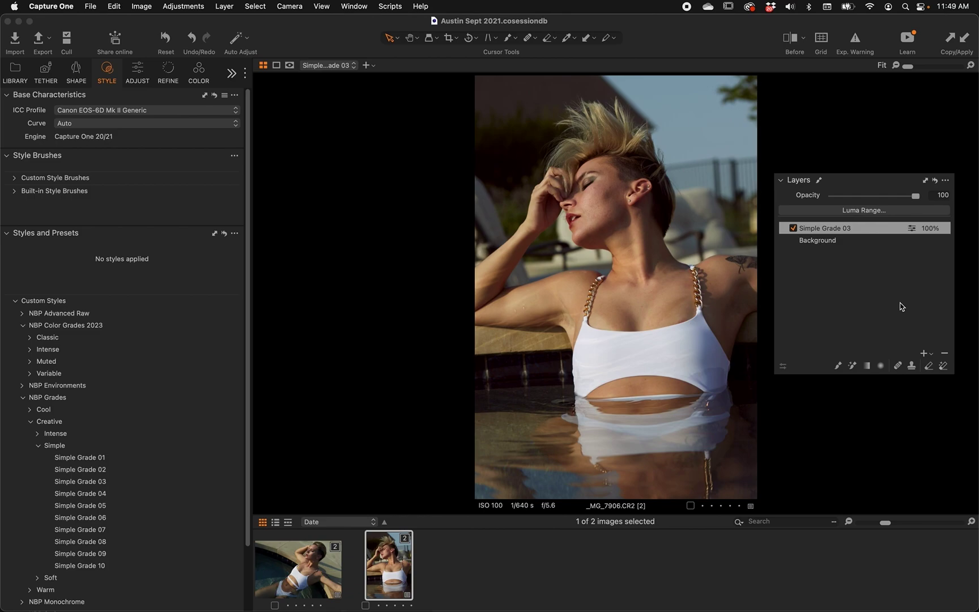
# - Delete the Simple Grade 03 layer and apply NBP Classic Grade 11 from the NBP Color Grades 2023 styles
pyautogui.click(943, 352)
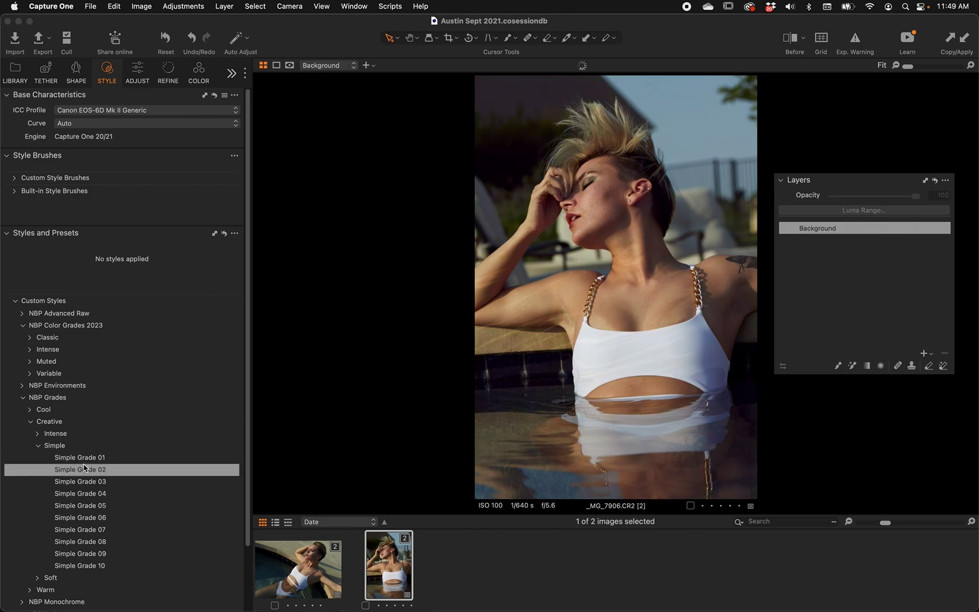
pyautogui.click(23, 398)
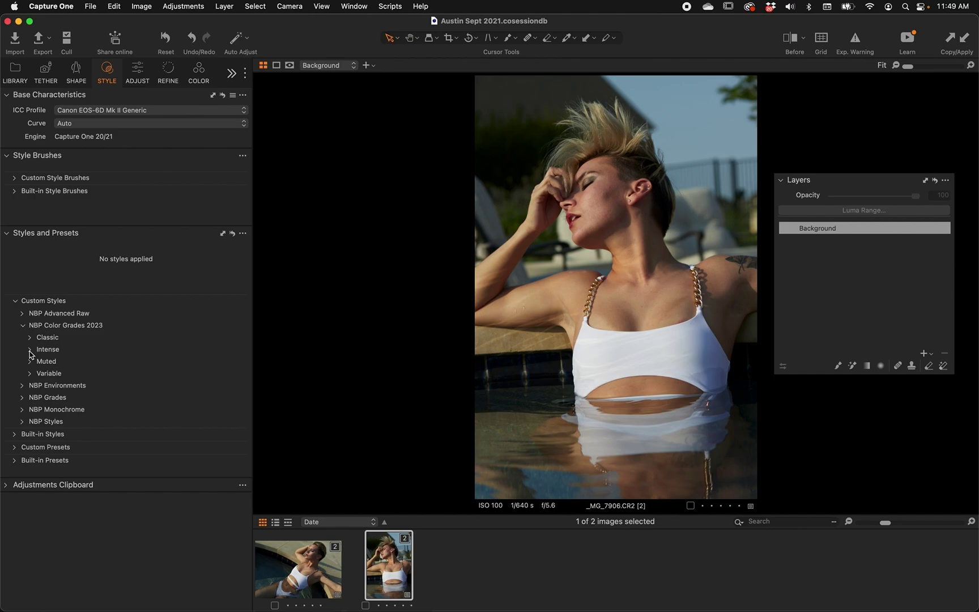
pyautogui.click(30, 337)
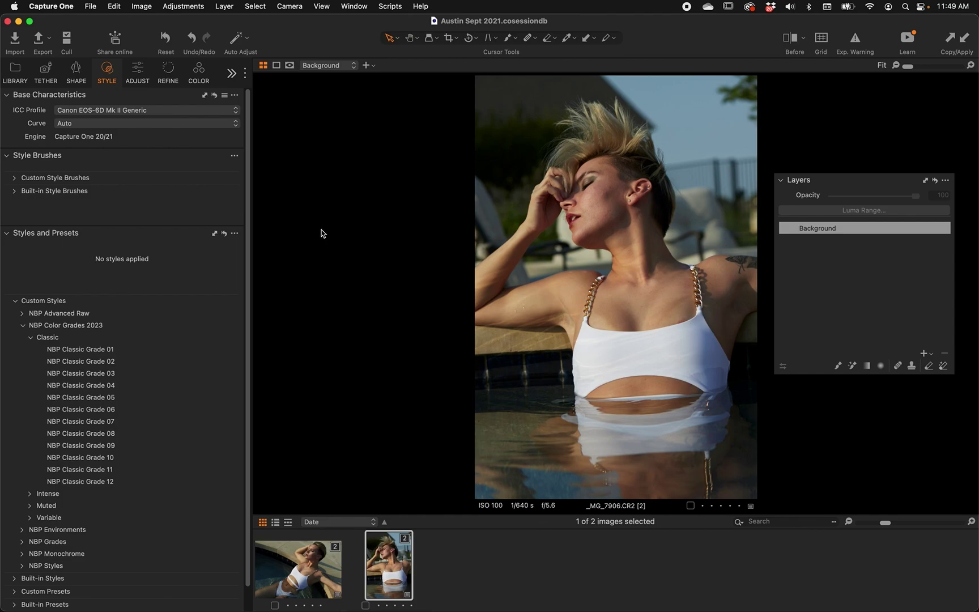
pyautogui.click(156, 349)
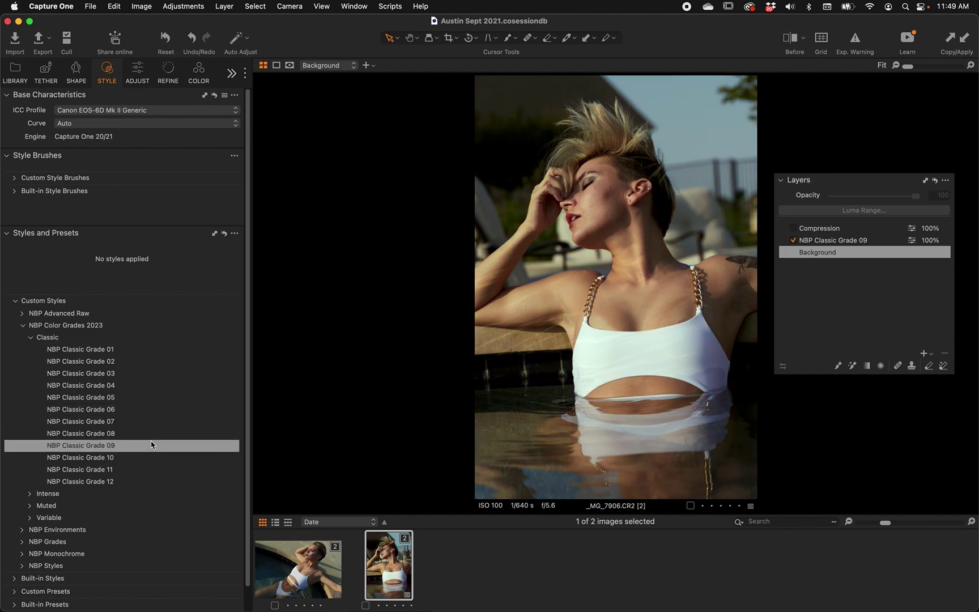
pyautogui.click(149, 475)
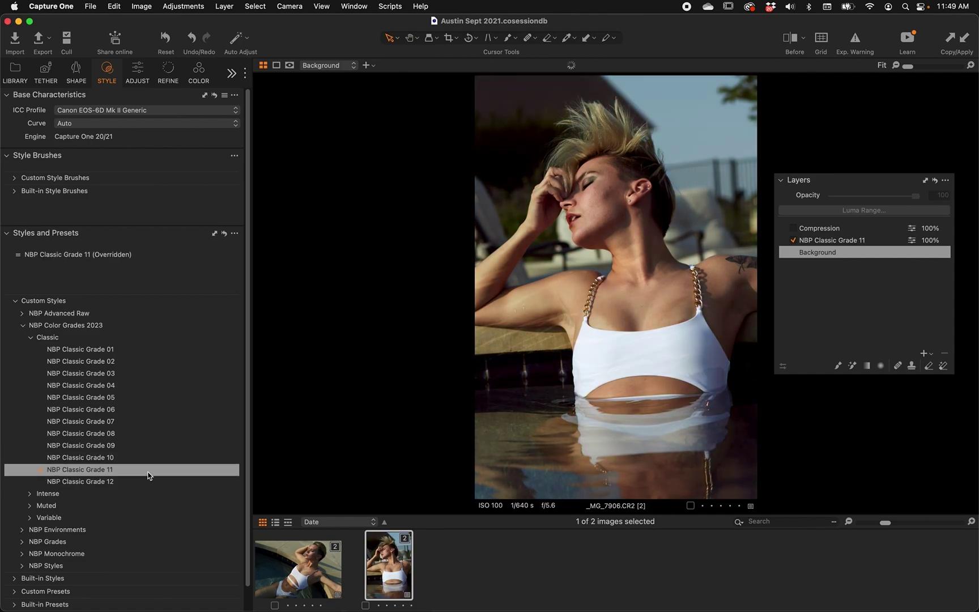
# - Select the NBP Classic Grade 11 layer and try NBP Classic Grade 06 on top of it
pyautogui.click(847, 251)
pyautogui.click(845, 240)
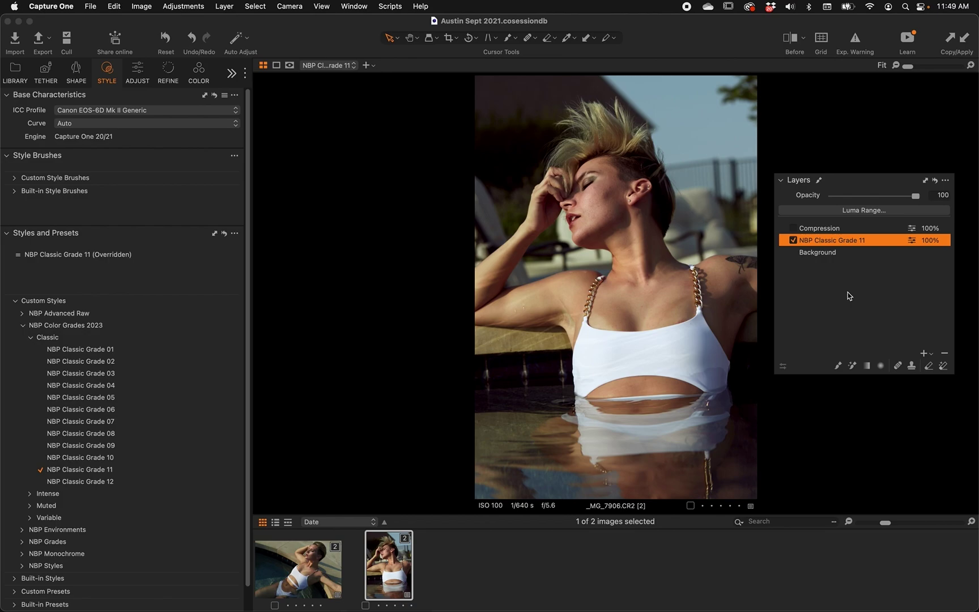
pyautogui.click(157, 410)
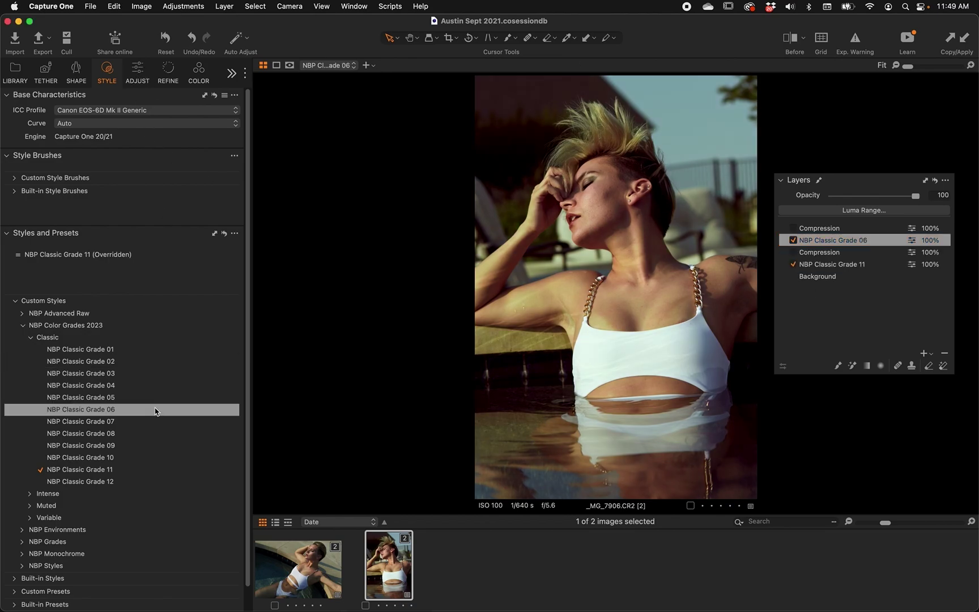
pyautogui.press('super+z')
# - Review the tone and colour adjustments stored in the NBP Classic Grade 11 layer
pyautogui.click(143, 69)
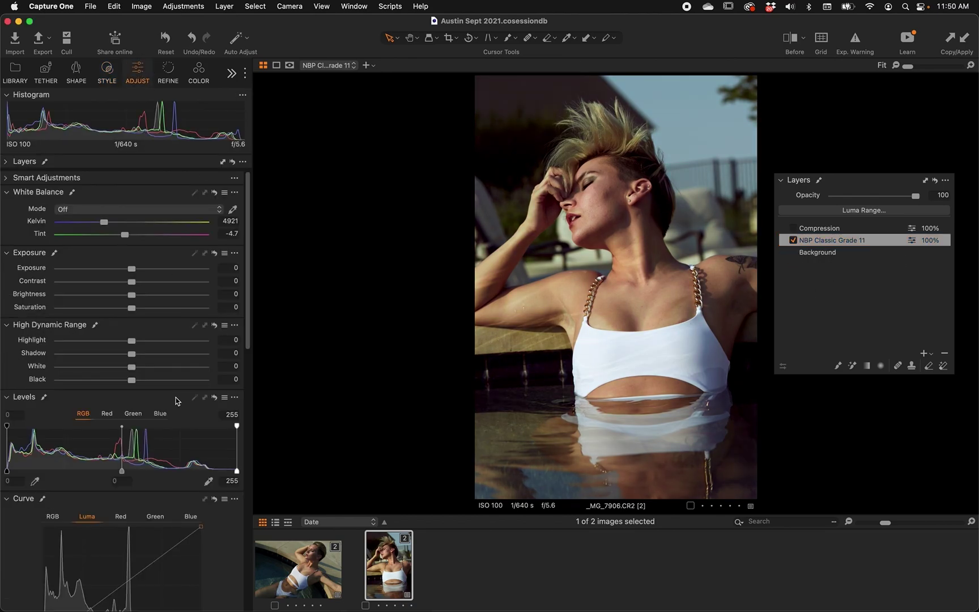
pyautogui.scroll(-15, 175, 401)
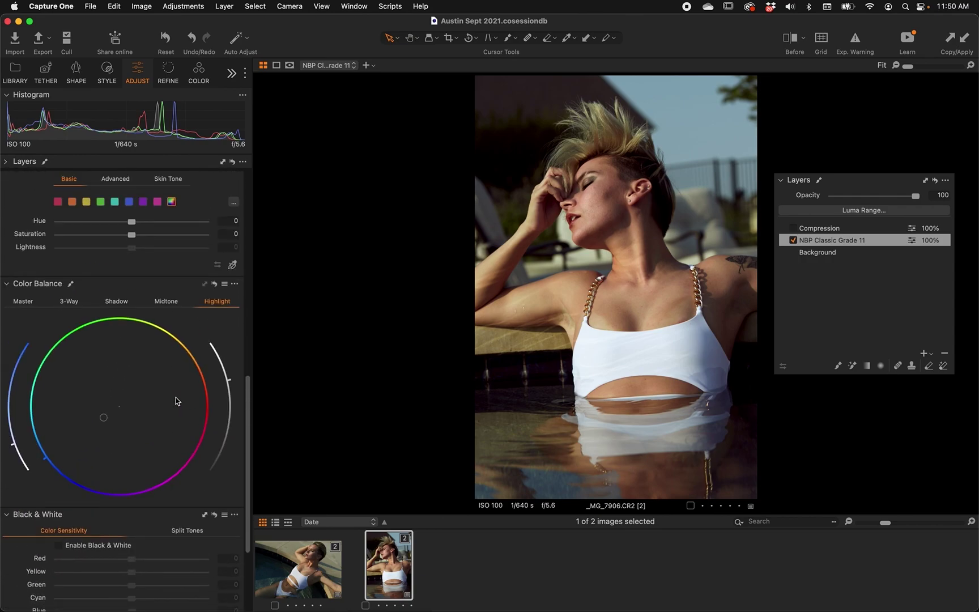
pyautogui.scroll(15, 176, 400)
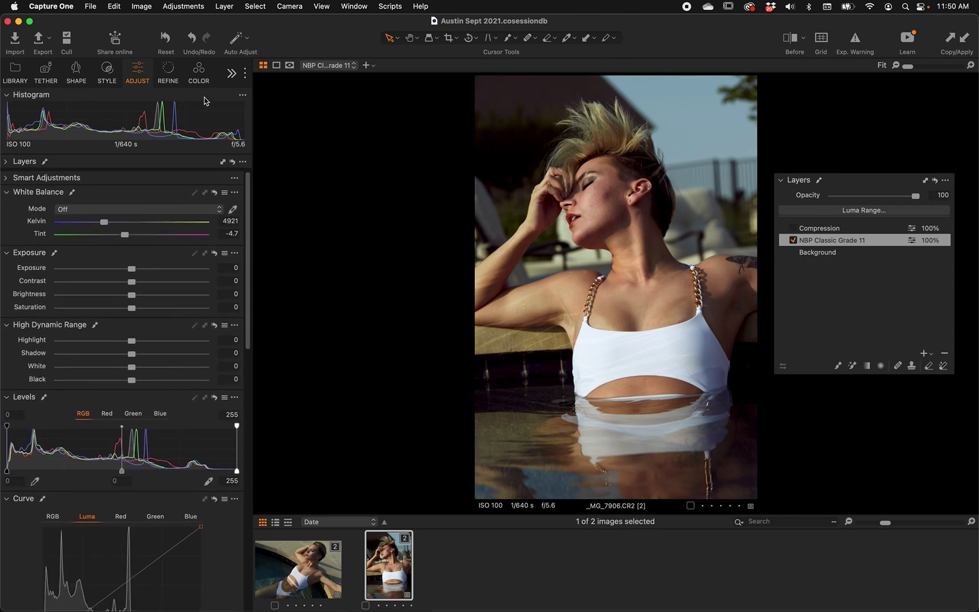
pyautogui.click(106, 69)
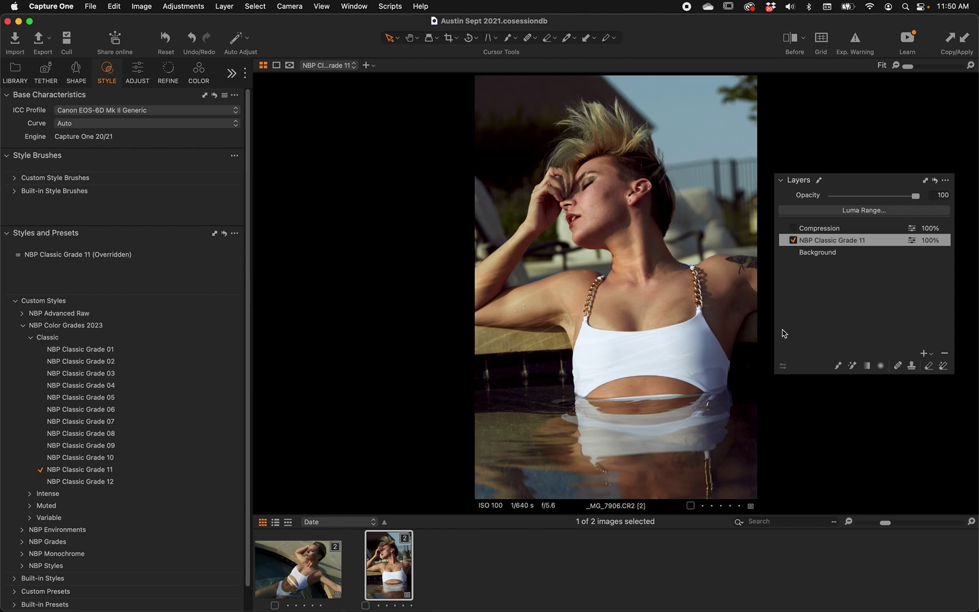
# - Enable the Compression layer, switching it off and on again to compare its effect
pyautogui.click(819, 228)
pyautogui.click(794, 228)
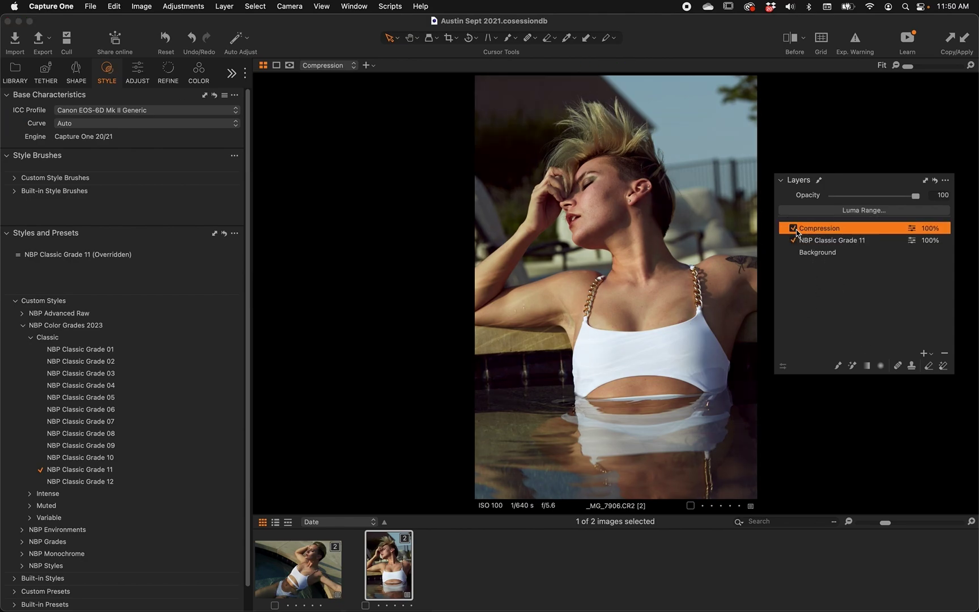
pyautogui.click(793, 229)
pyautogui.click(793, 229)
# - Examine the Compression layer's Levels adjustment, checking its shadow and highlight values
pyautogui.click(138, 74)
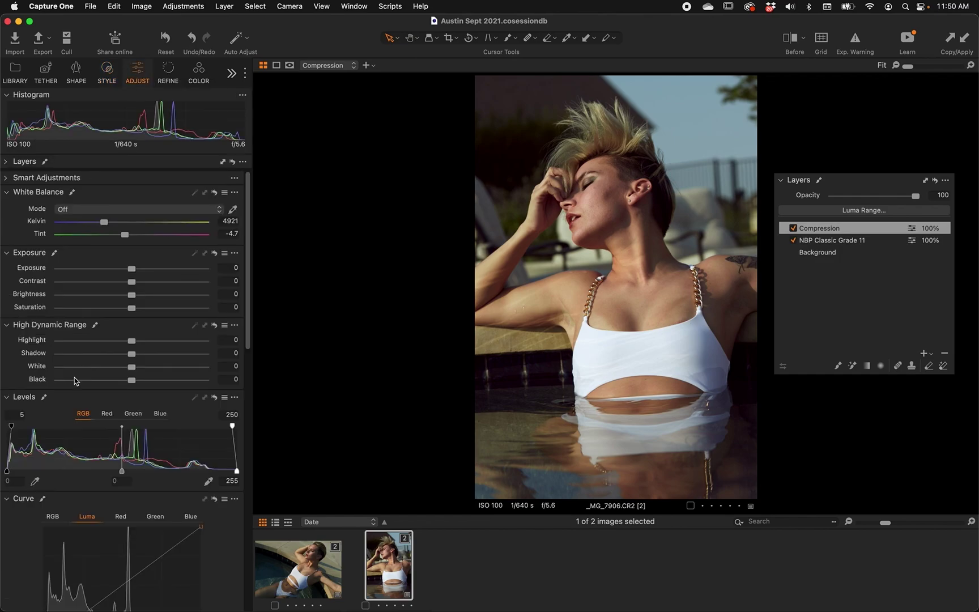
pyautogui.click(17, 416)
pyautogui.click(21, 414)
pyautogui.click(233, 416)
pyautogui.click(19, 413)
pyautogui.click(109, 70)
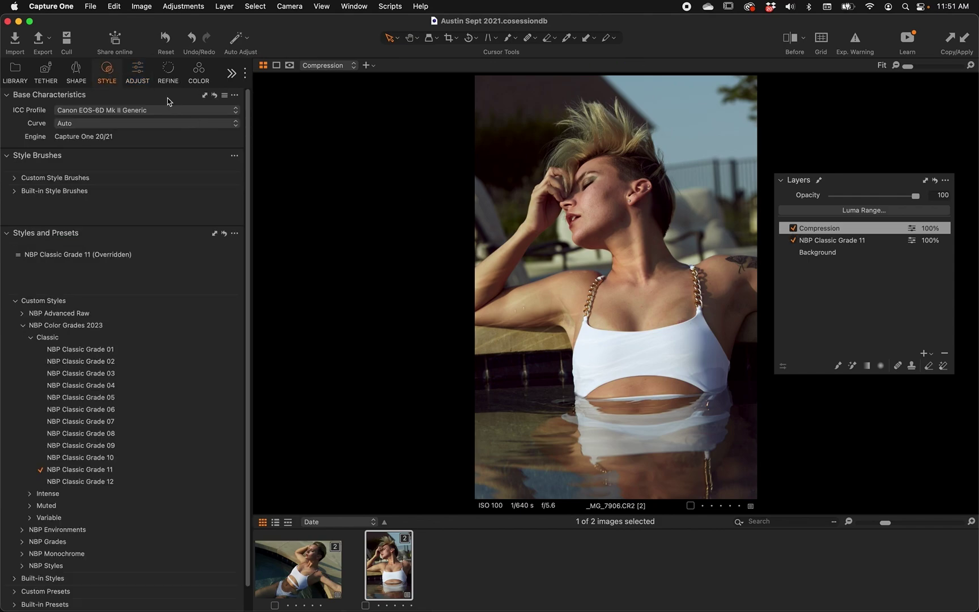
# - Try an exposure of 0.72 on the Compression layer and reset it
pyautogui.click(138, 71)
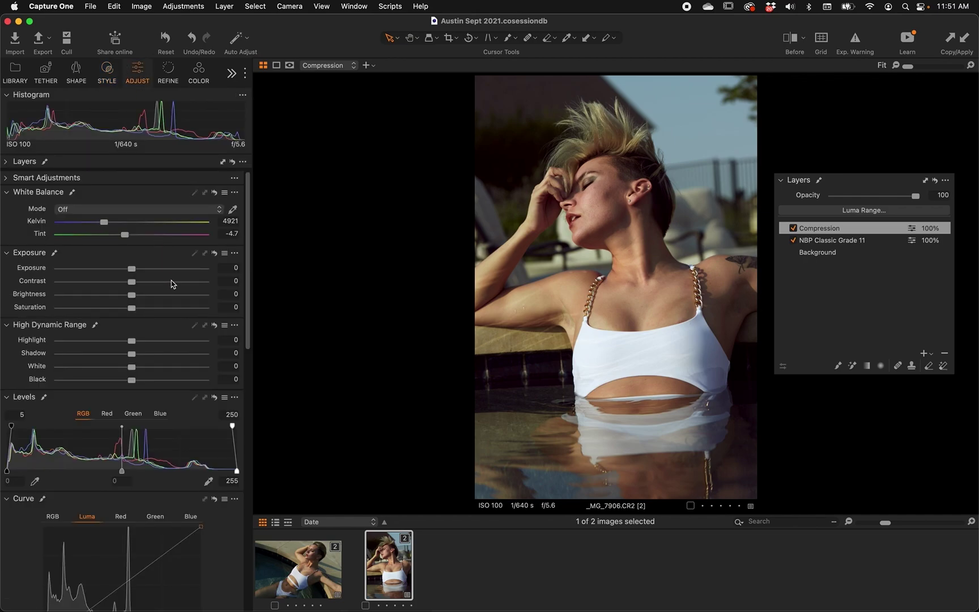
pyautogui.click(145, 269)
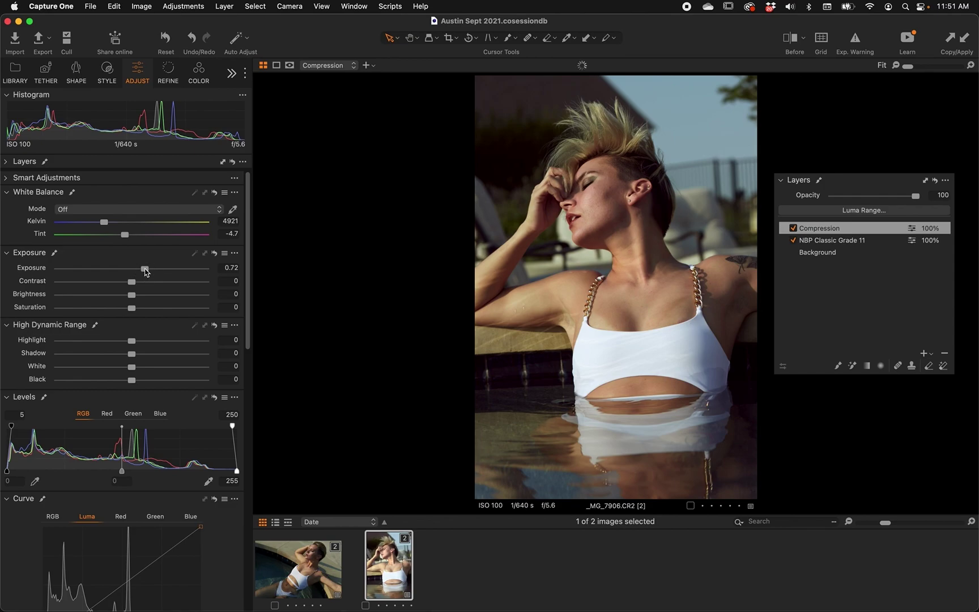
pyautogui.doubleClick(145, 269)
# - Disable the Compression layer and delete both it and the NBP Classic Grade 11 layer
pyautogui.click(794, 229)
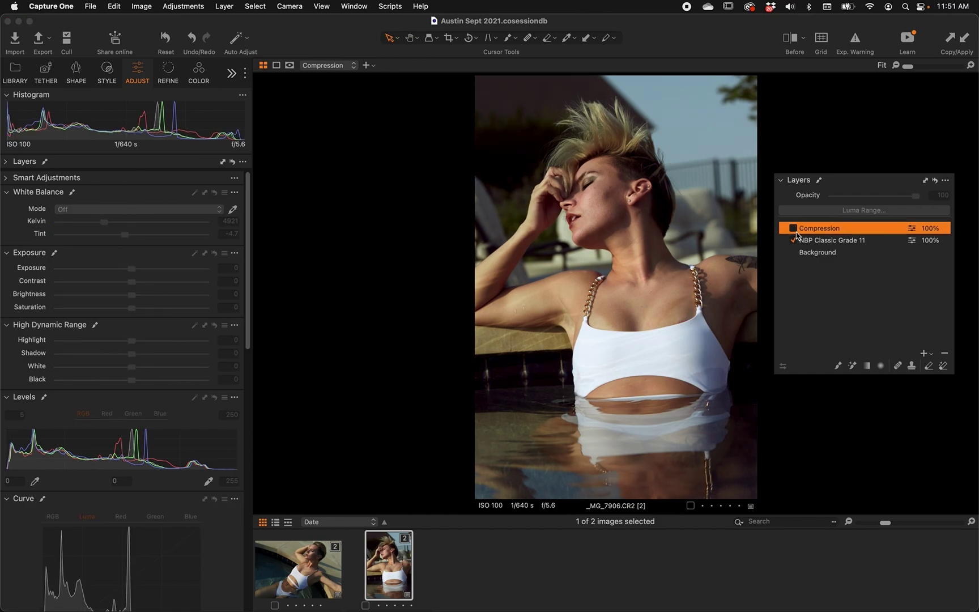
pyautogui.click(944, 353)
pyautogui.click(945, 353)
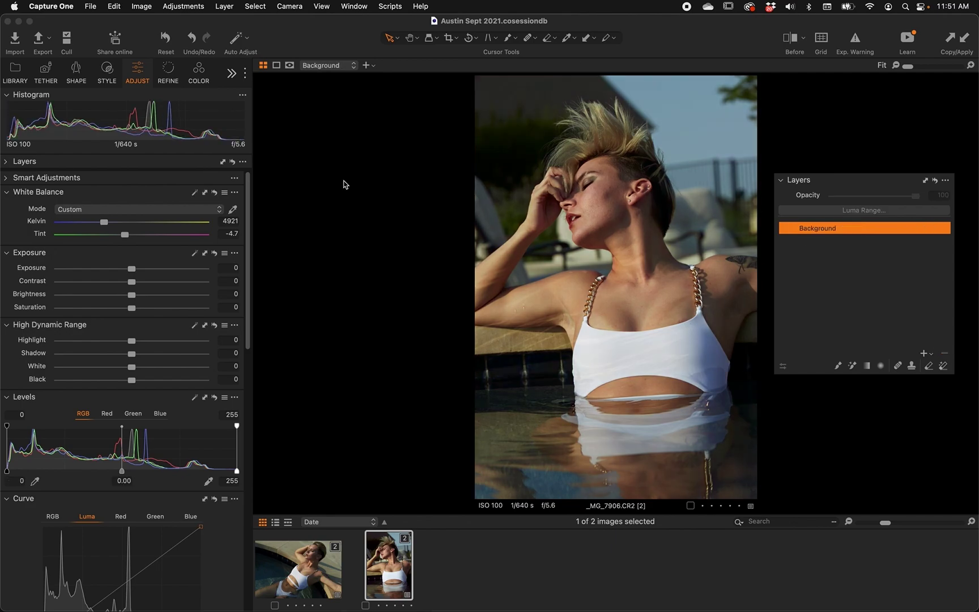
# - Preview NBP Classic Grades 05 up to 01 and 09 down to 11 on the ungraded photo
pyautogui.click(107, 70)
pyautogui.click(180, 401)
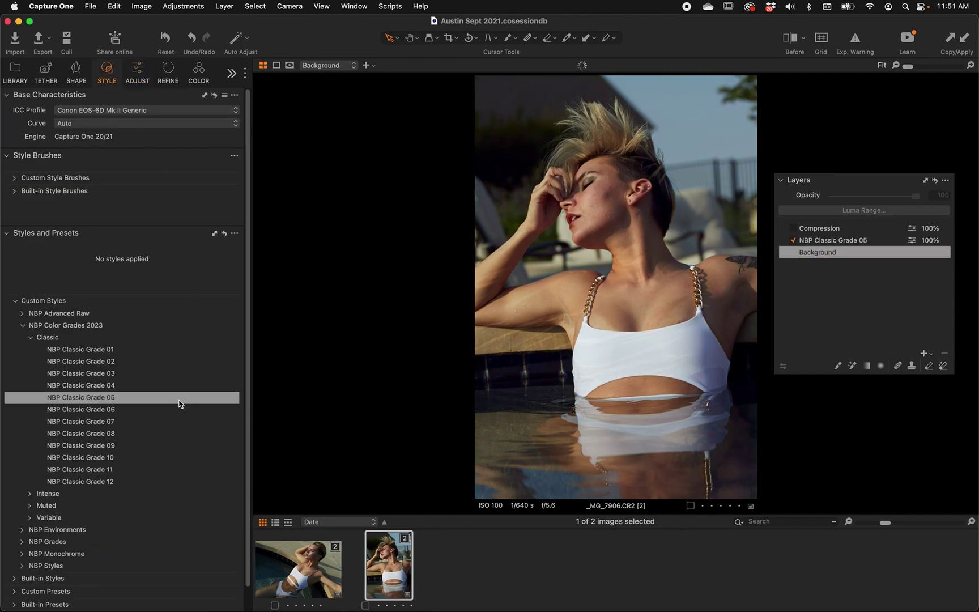
pyautogui.click(179, 388)
pyautogui.click(178, 376)
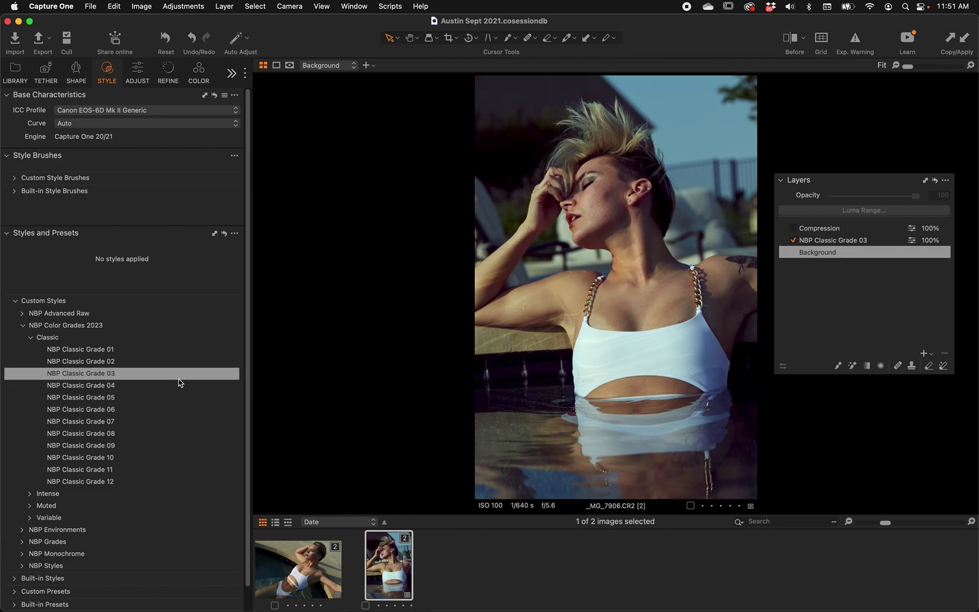
pyautogui.click(179, 366)
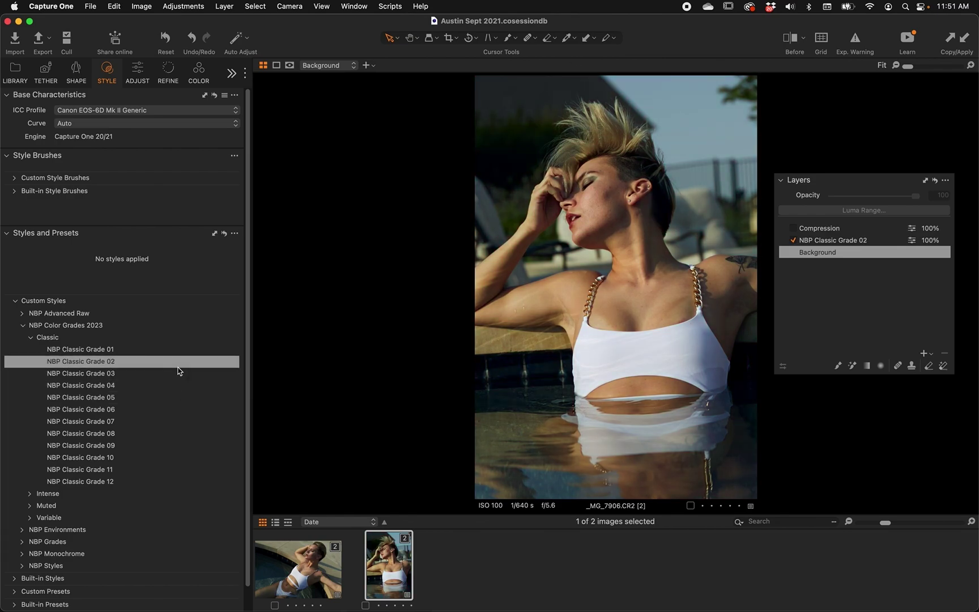
pyautogui.click(176, 354)
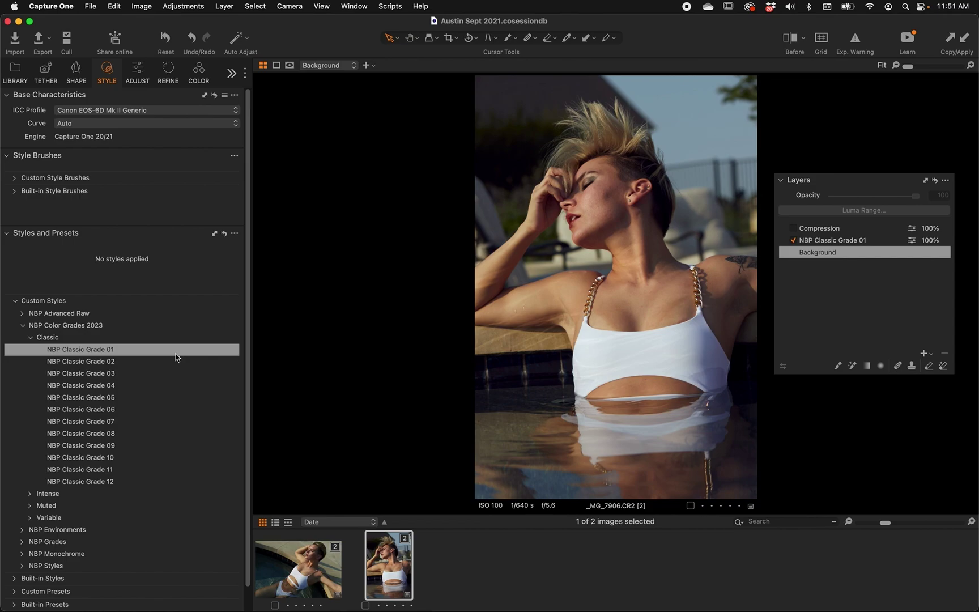
pyautogui.click(170, 445)
pyautogui.click(163, 458)
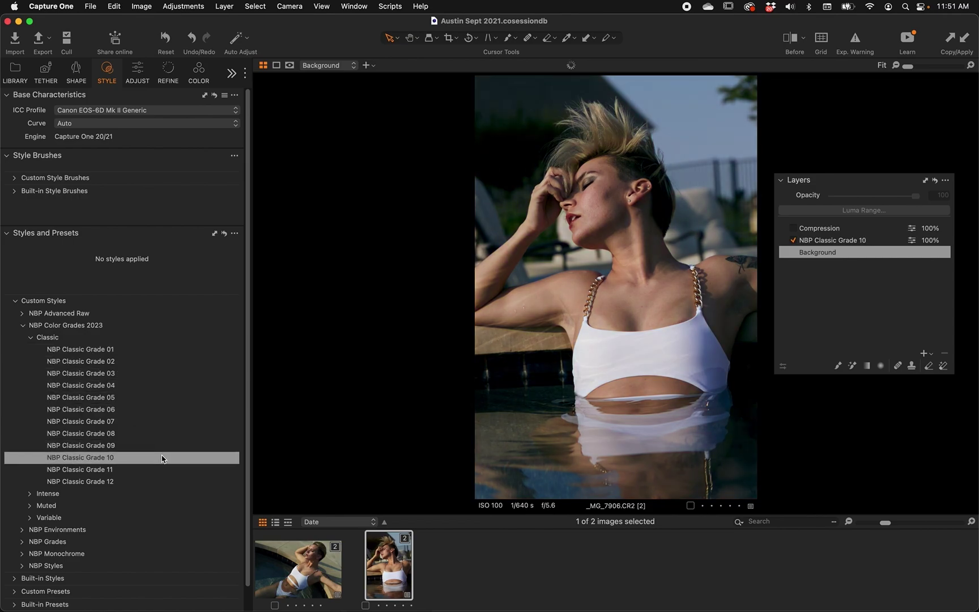
pyautogui.click(159, 469)
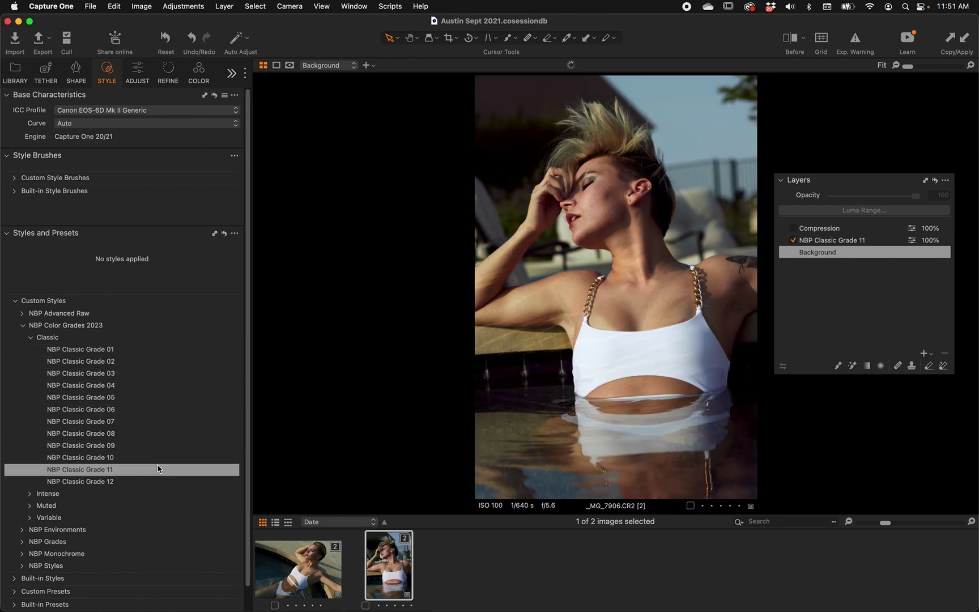
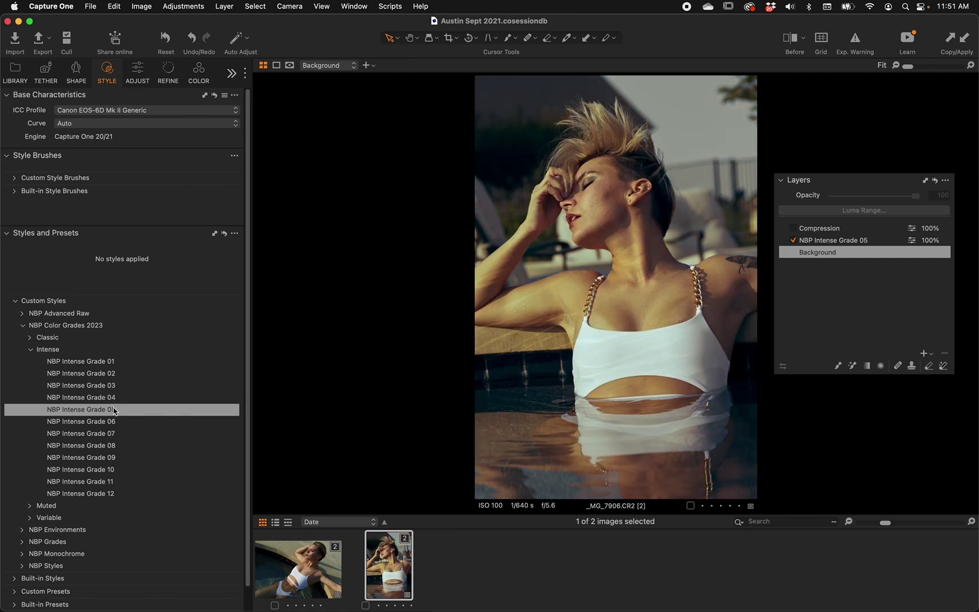
# - Preview several NBP Intense Grades on the photo, including 04, 06 and 07
pyautogui.click(115, 422)
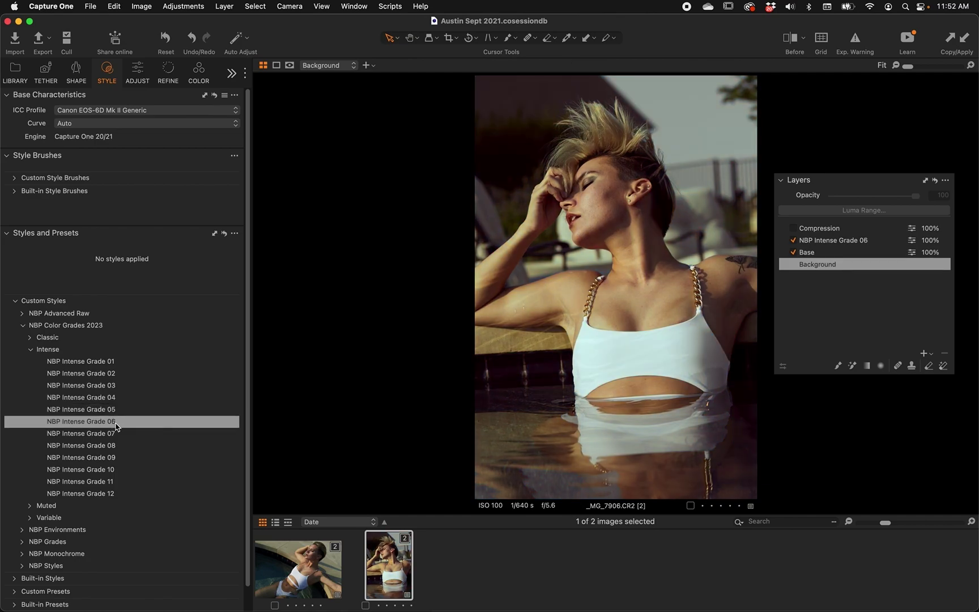
pyautogui.click(116, 434)
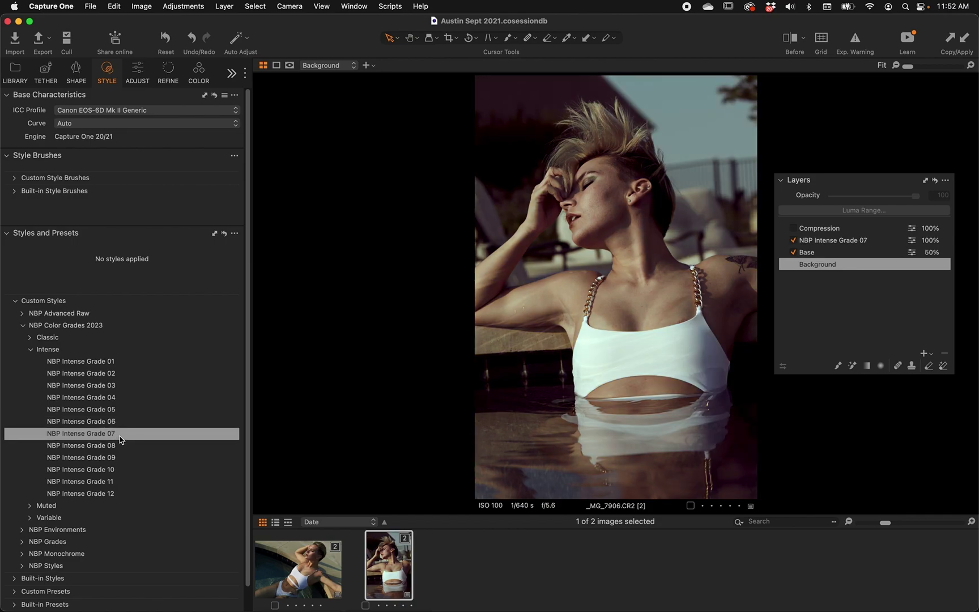
pyautogui.click(120, 398)
pyautogui.click(121, 435)
# - Apply the NBP Intense Grade 08 style and select its Base layer
pyautogui.click(120, 445)
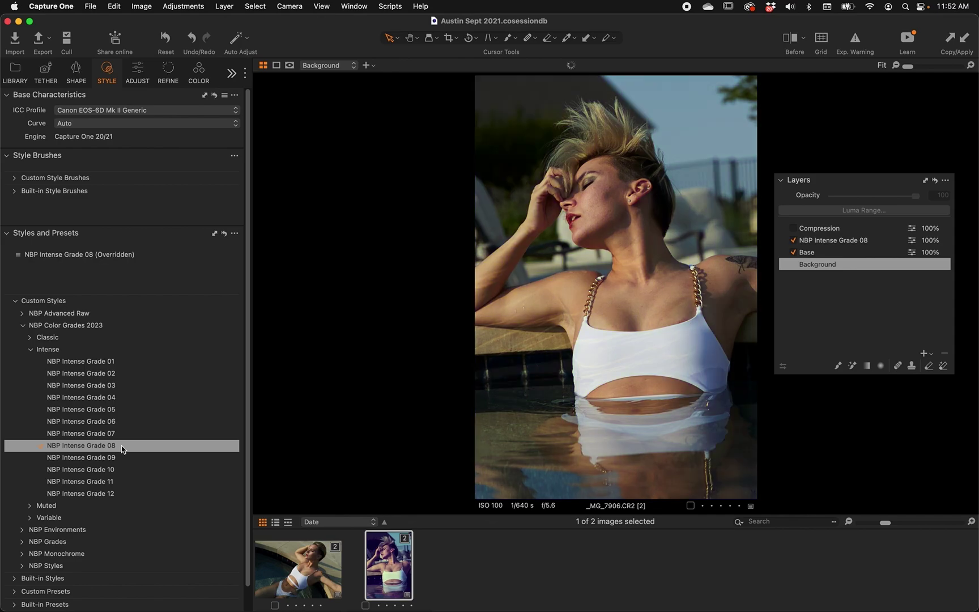
pyautogui.click(121, 447)
pyautogui.click(827, 253)
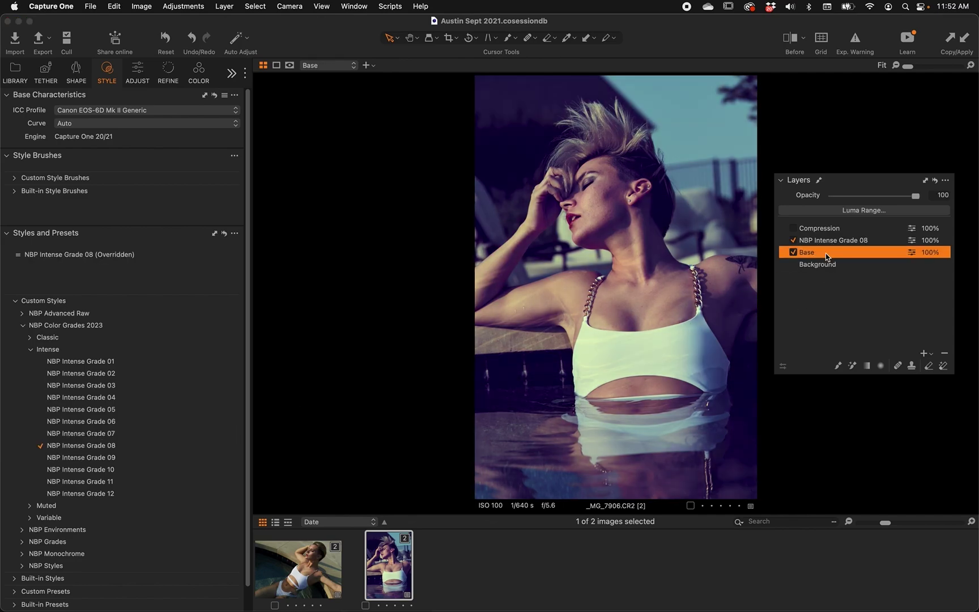
# - Examine the Base layer's contrast and saturation adjustments against those of the NBP Intense Grade 08 layer, toggling Base off and on
pyautogui.click(138, 74)
pyautogui.click(139, 74)
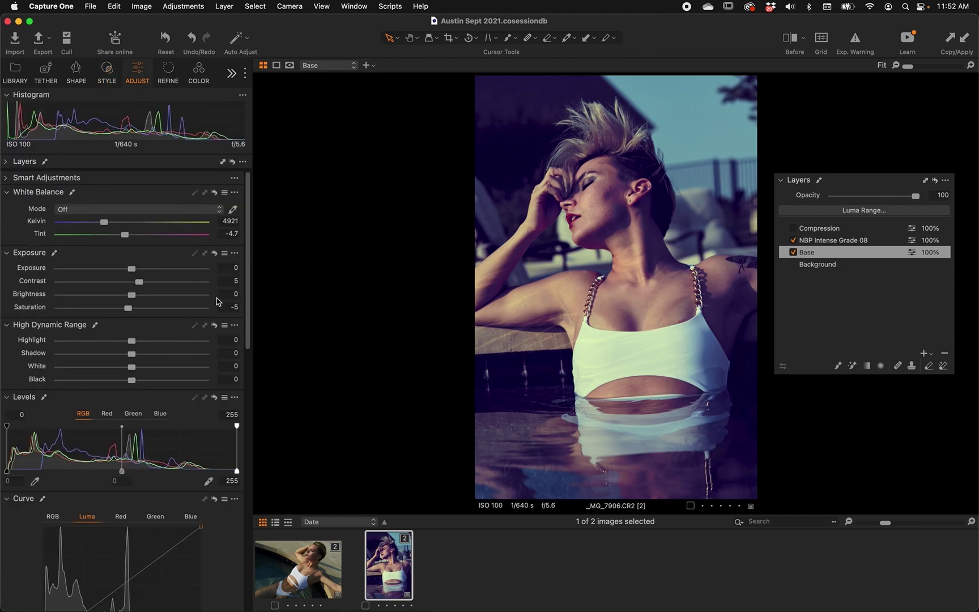
pyautogui.click(236, 282)
pyautogui.click(231, 306)
pyautogui.click(836, 243)
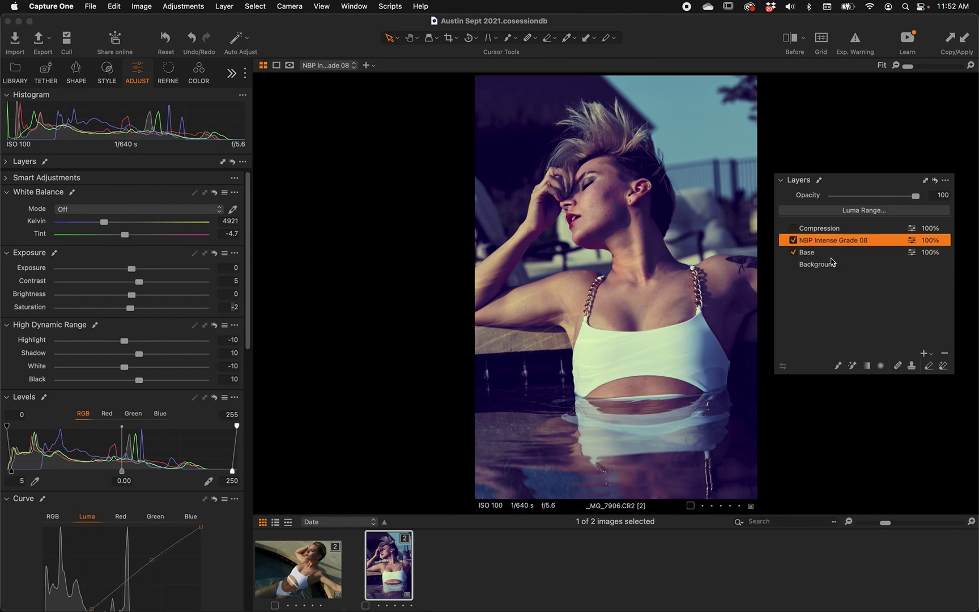
pyautogui.click(833, 253)
pyautogui.click(793, 253)
pyautogui.click(793, 253)
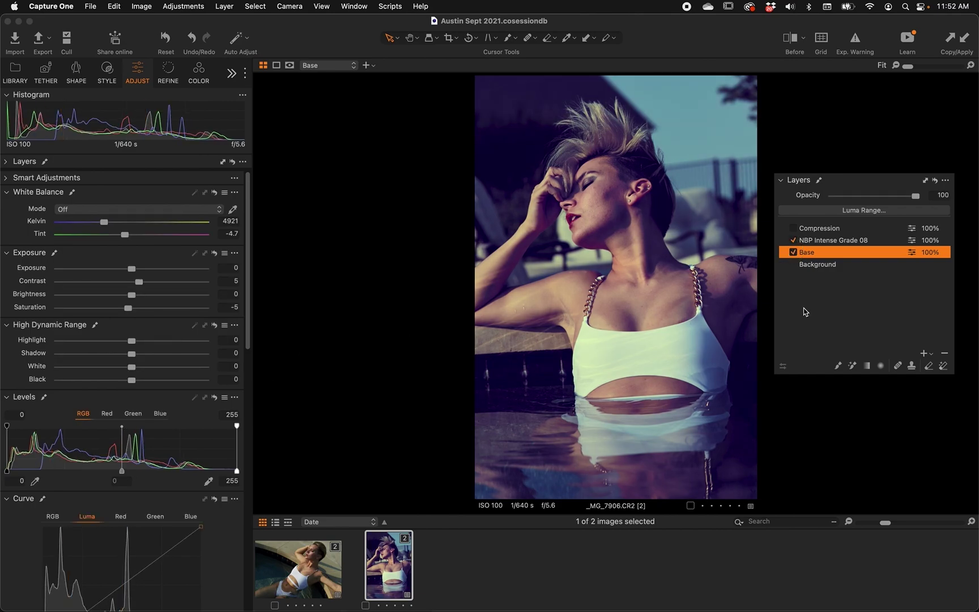
# - Lower the Base layer's opacity to 62 and the NBP Intense Grade 08 layer's opacity to 48
pyautogui.click(882, 195)
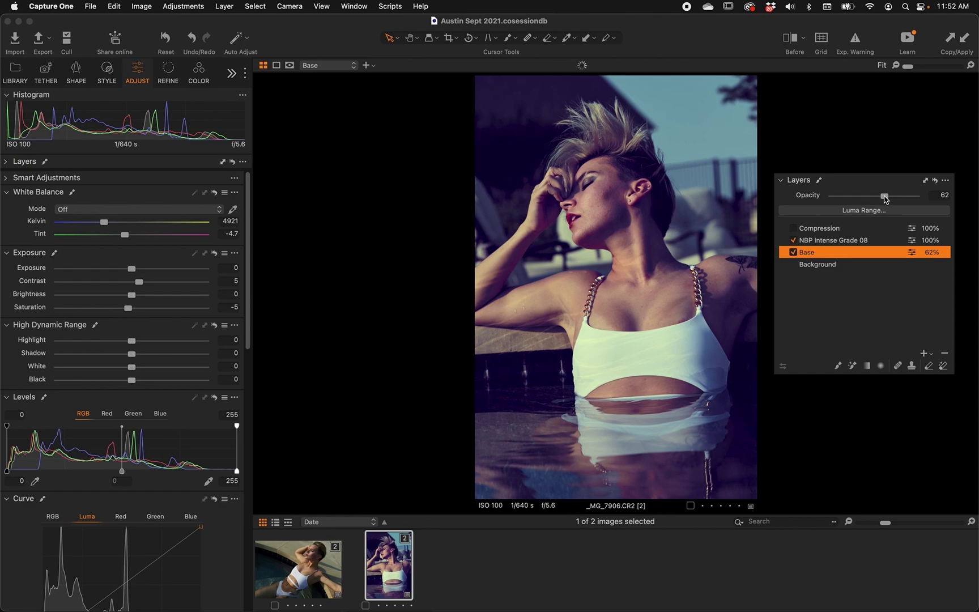
pyautogui.click(844, 241)
pyautogui.click(872, 196)
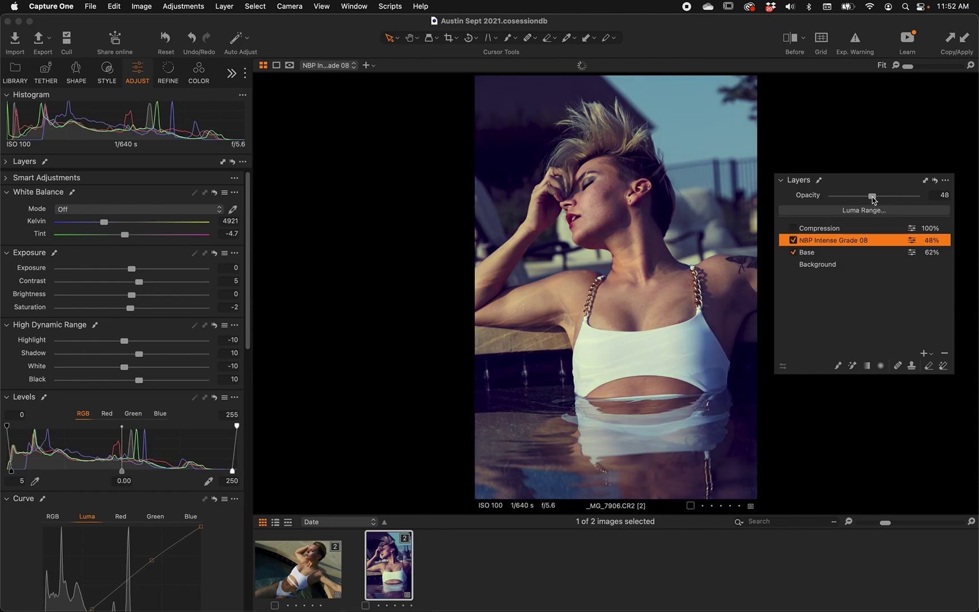
# - Enable the Compression layer at 77 opacity and compare the graded photo with its unedited version
pyautogui.click(793, 227)
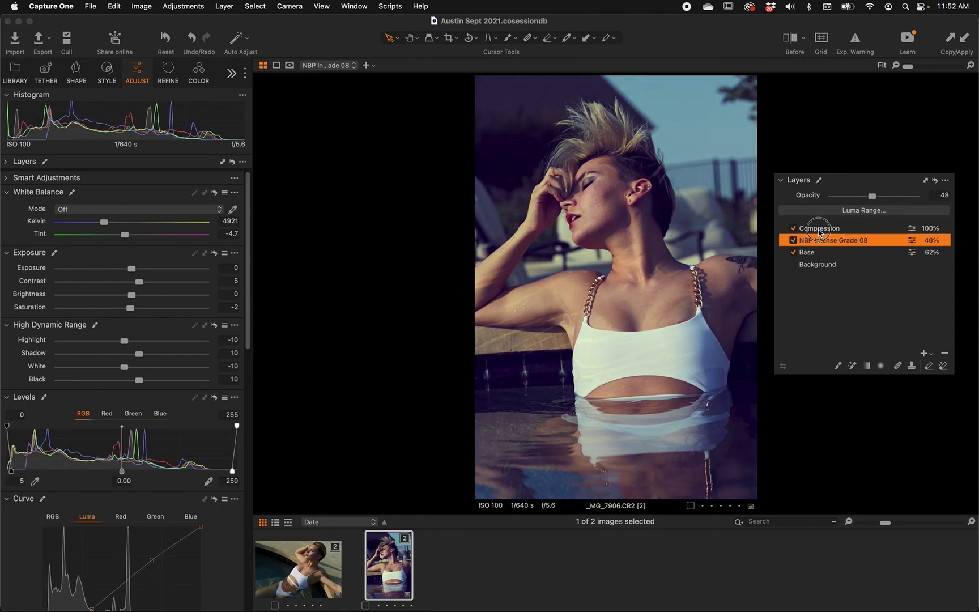
pyautogui.click(822, 229)
pyautogui.click(896, 196)
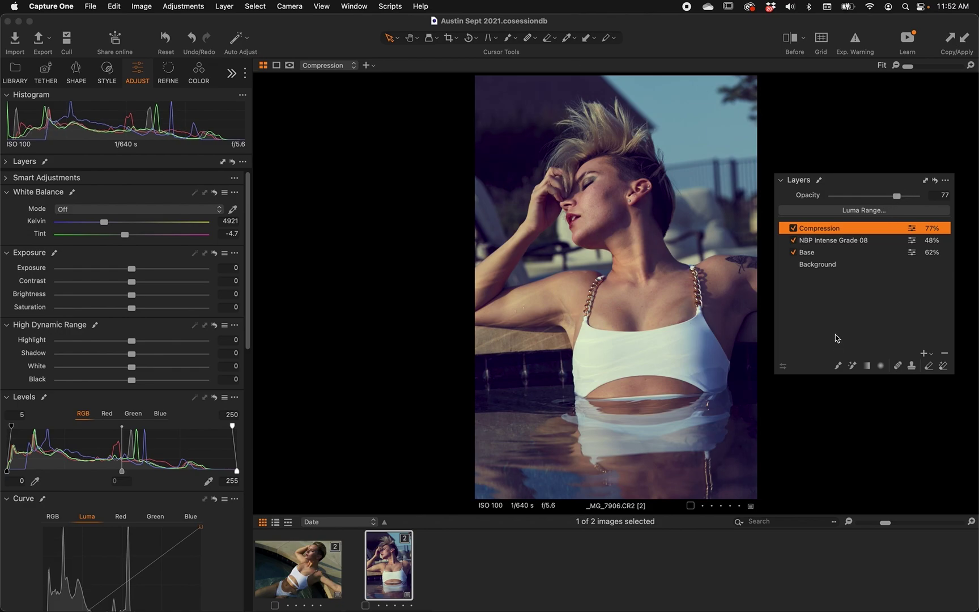
pyautogui.press('y')
pyautogui.press('y')
# - Delete the Compression, NBP Intense Grade 08 and Base layers, leaving only the Background
pyautogui.click(943, 354)
pyautogui.click(945, 354)
pyautogui.click(944, 353)
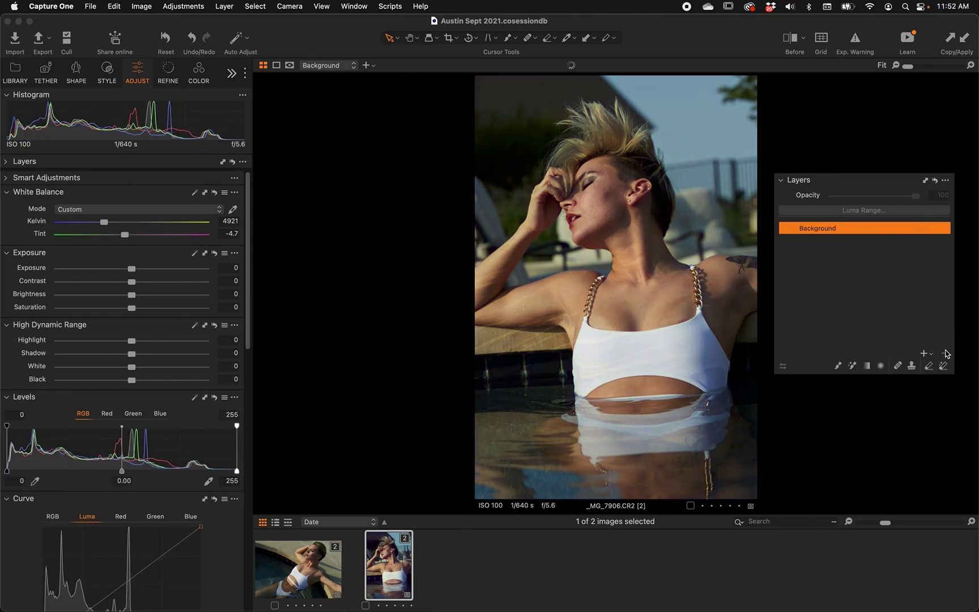
# - Preview the NBP Intense Grade 11 style on the ungraded photo
pyautogui.click(108, 72)
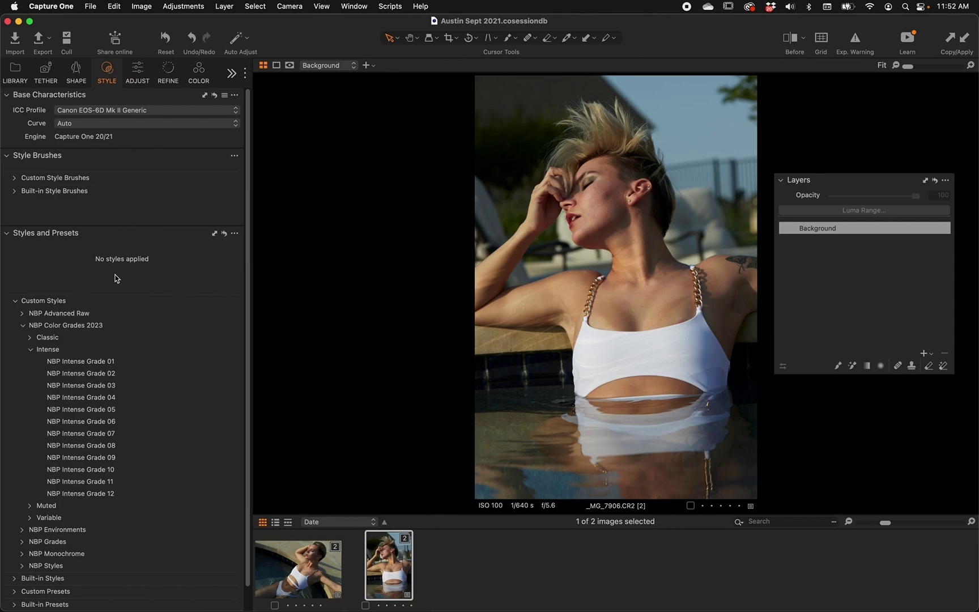
pyautogui.click(119, 481)
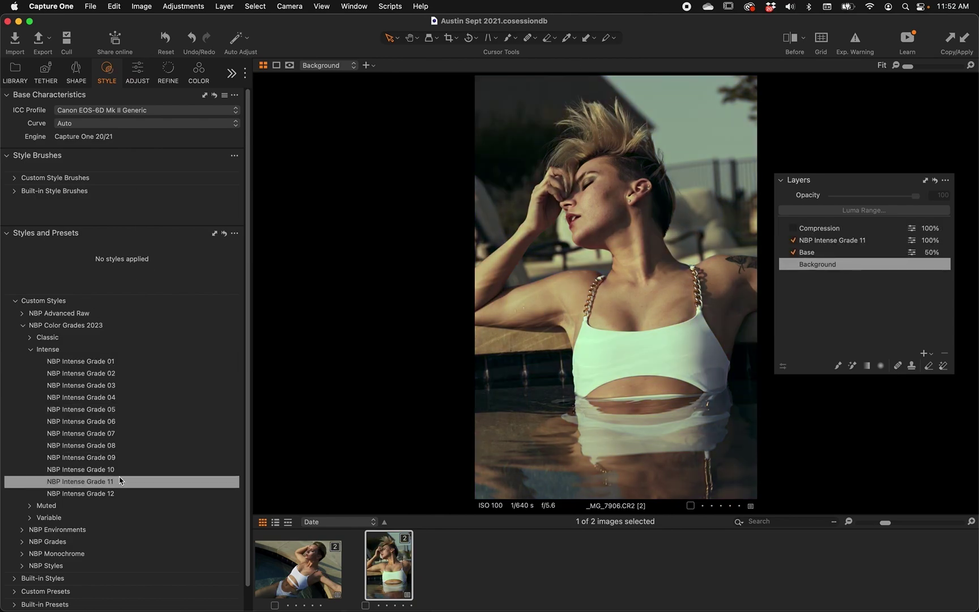
pyautogui.press('super+z')
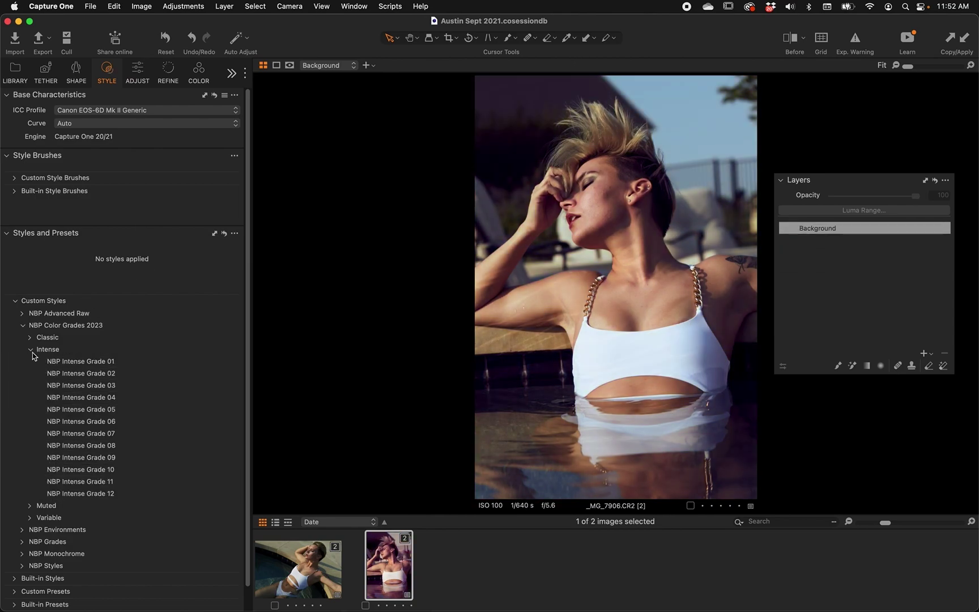
# - Switch from the Intense to the Muted styles and preview NBP Muted Grades 01 to 06 on the photo
pyautogui.click(31, 350)
pyautogui.click(30, 361)
pyautogui.click(61, 374)
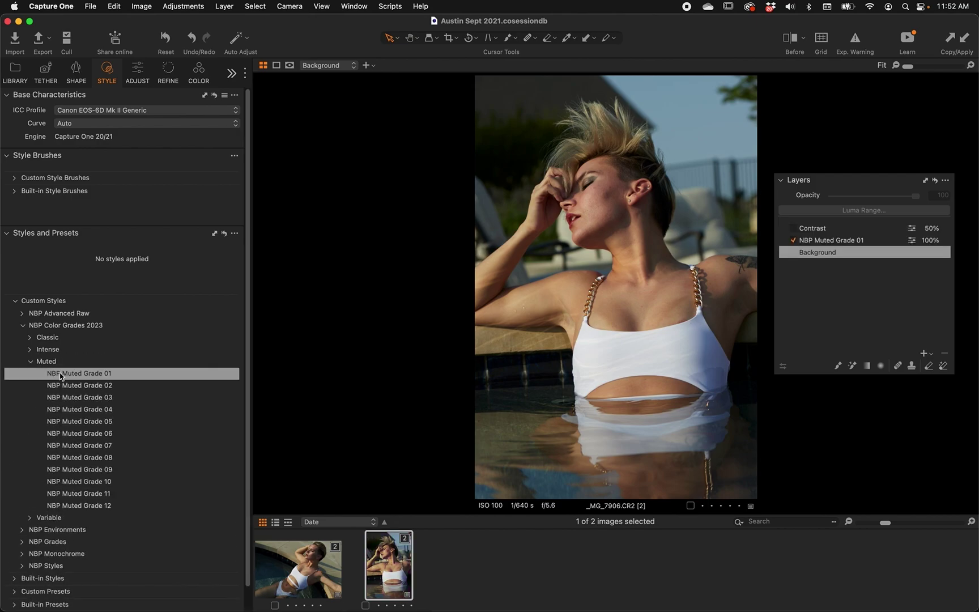
pyautogui.click(86, 386)
pyautogui.click(89, 374)
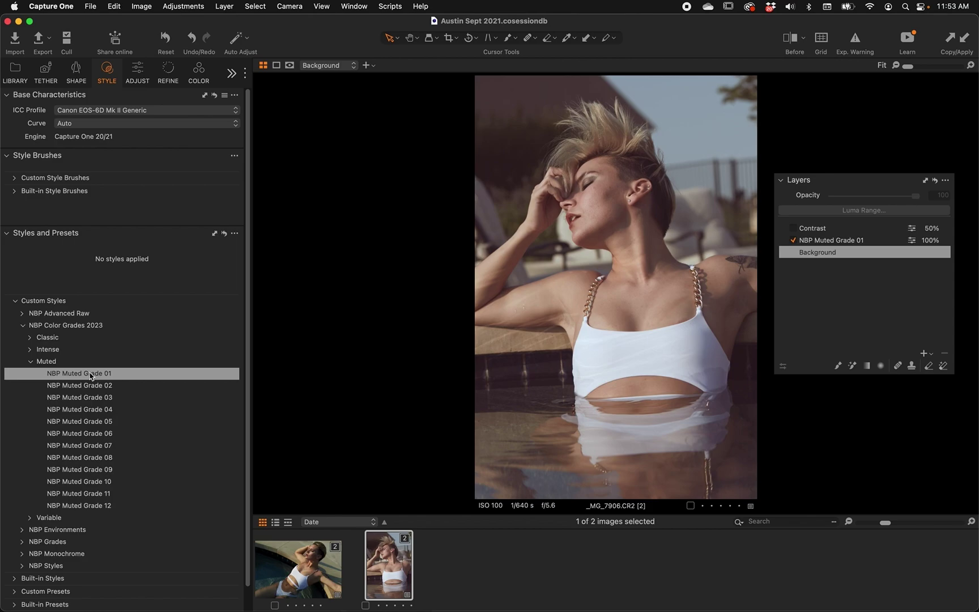
pyautogui.click(93, 409)
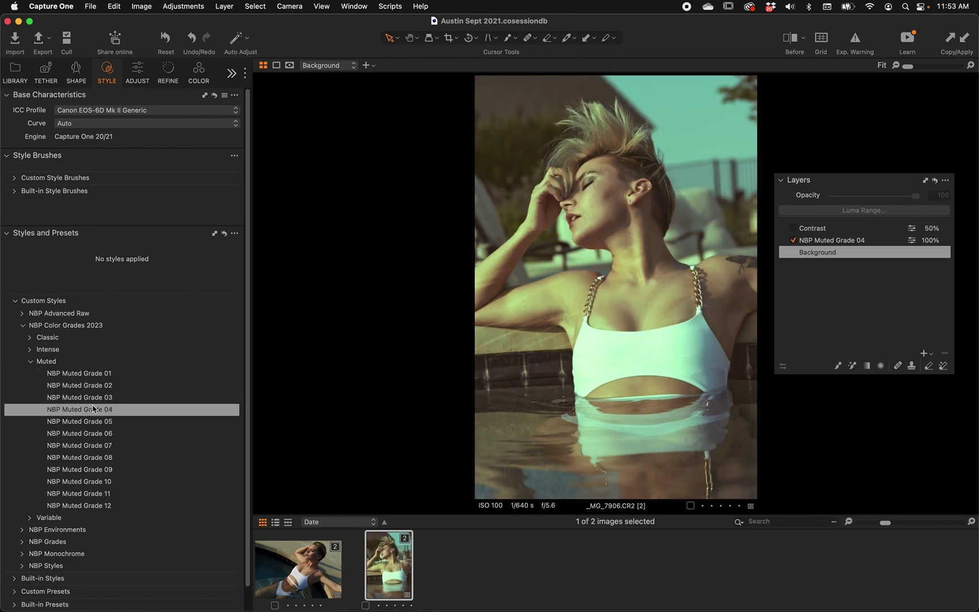
pyautogui.click(91, 397)
pyautogui.click(94, 421)
pyautogui.click(95, 434)
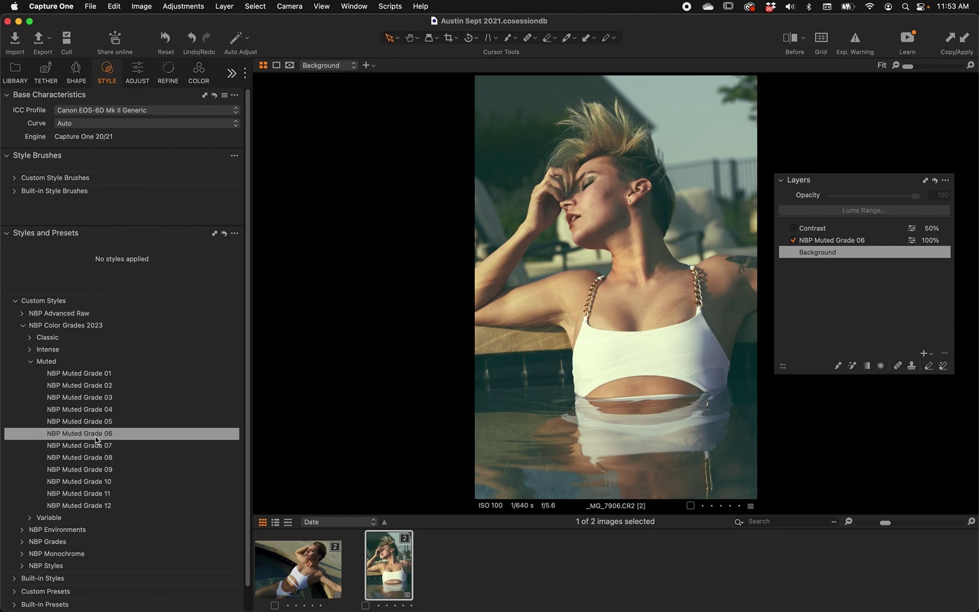
# - Preview NBP Muted Grades 08 to 12 and revisit 05, 04 and 03 on the photo
pyautogui.click(98, 457)
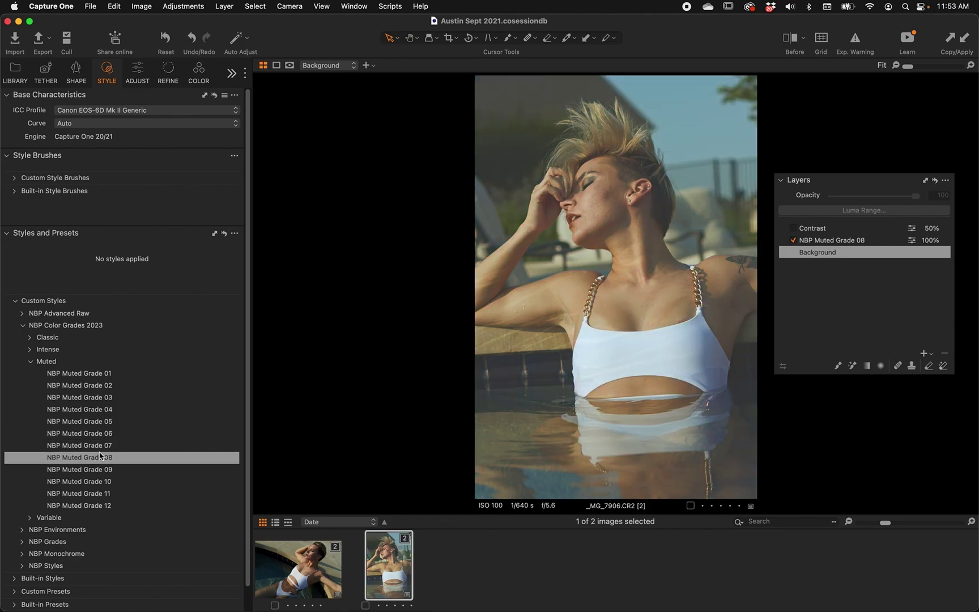
pyautogui.click(102, 471)
pyautogui.click(103, 481)
pyautogui.click(104, 493)
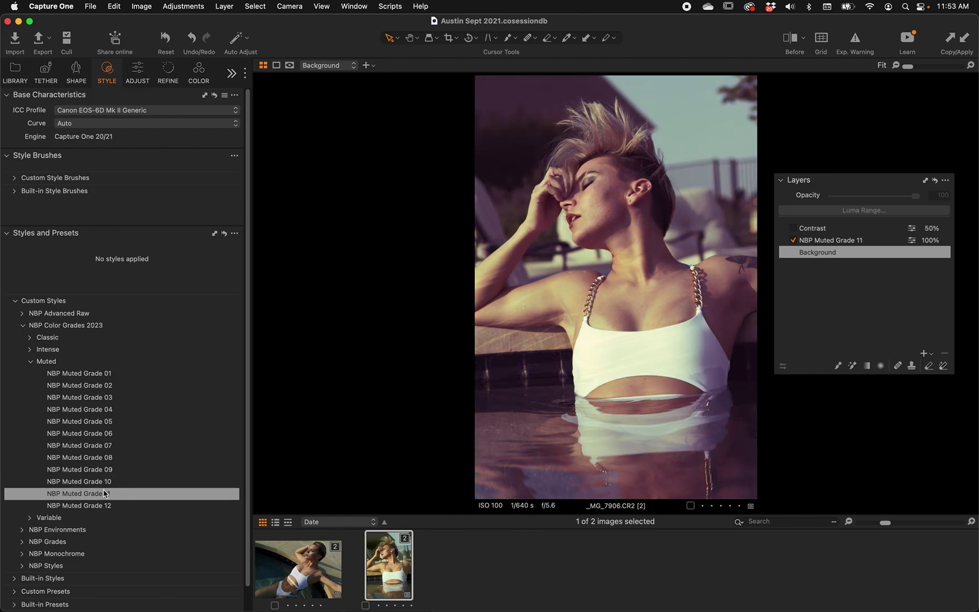
pyautogui.click(105, 505)
pyautogui.click(125, 422)
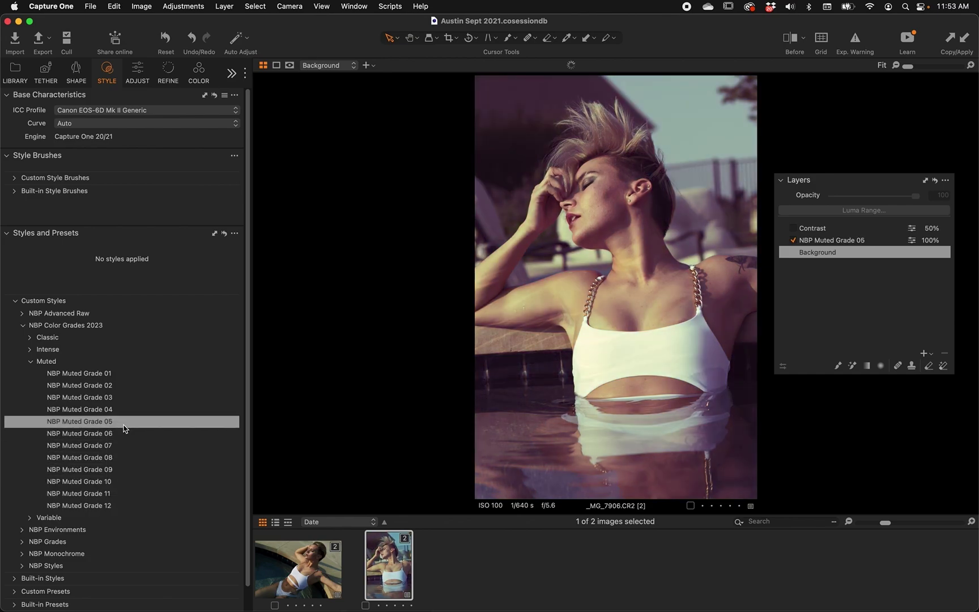
pyautogui.click(125, 409)
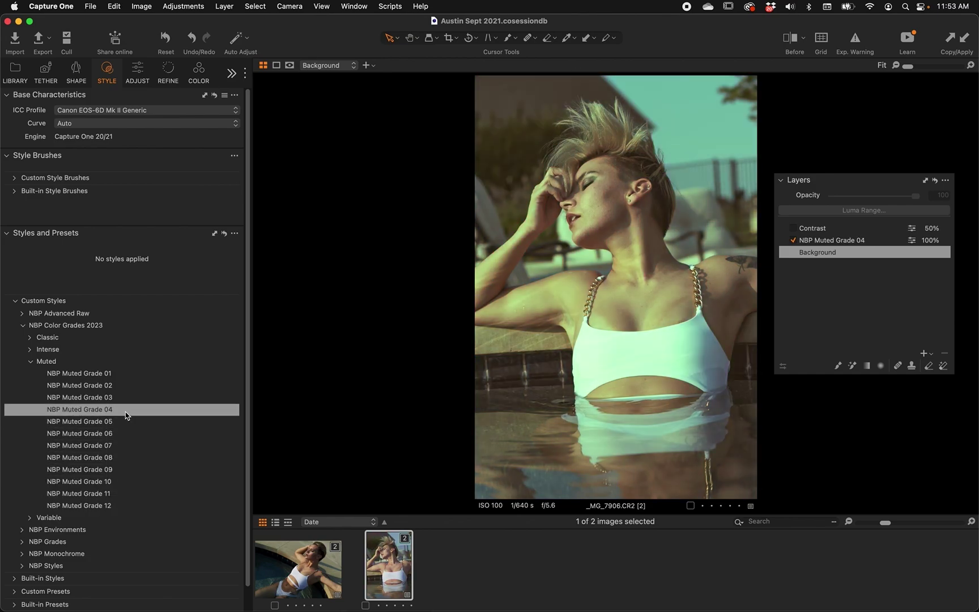
pyautogui.click(127, 397)
# - Apply the NBP Muted Grade 05 style and test lower opacities on its layer before restoring it to 100
pyautogui.click(122, 423)
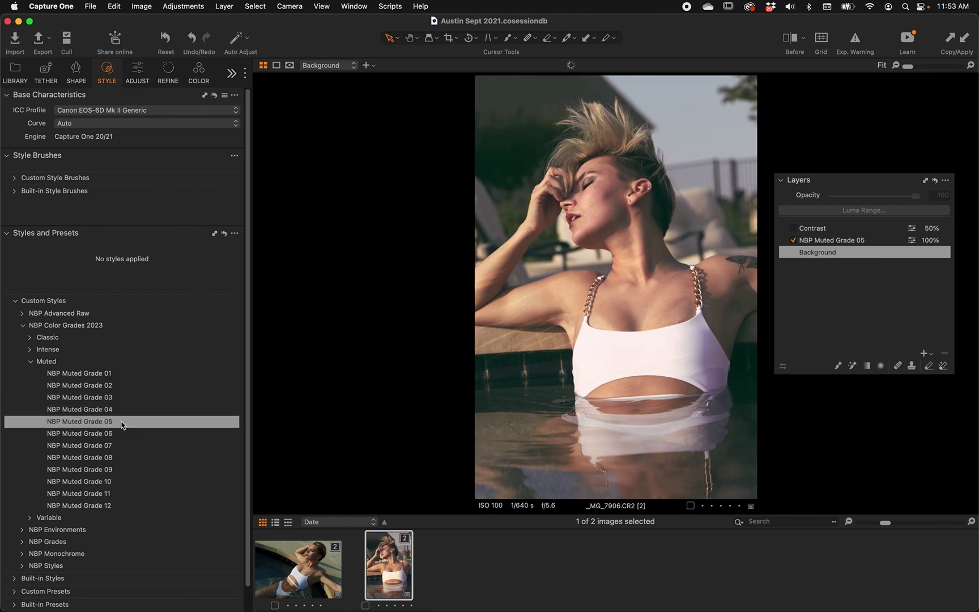
pyautogui.click(122, 423)
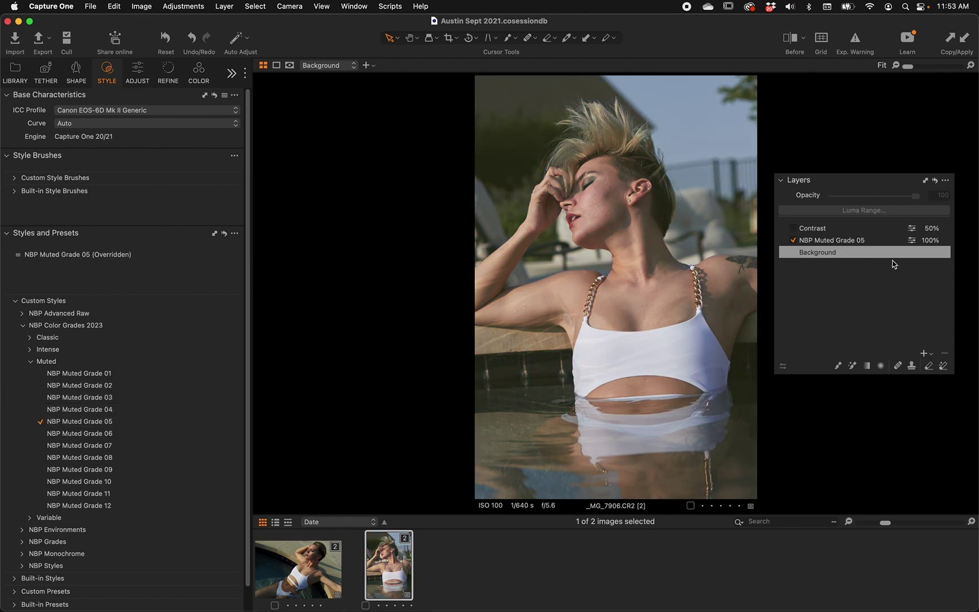
pyautogui.click(851, 241)
pyautogui.click(875, 196)
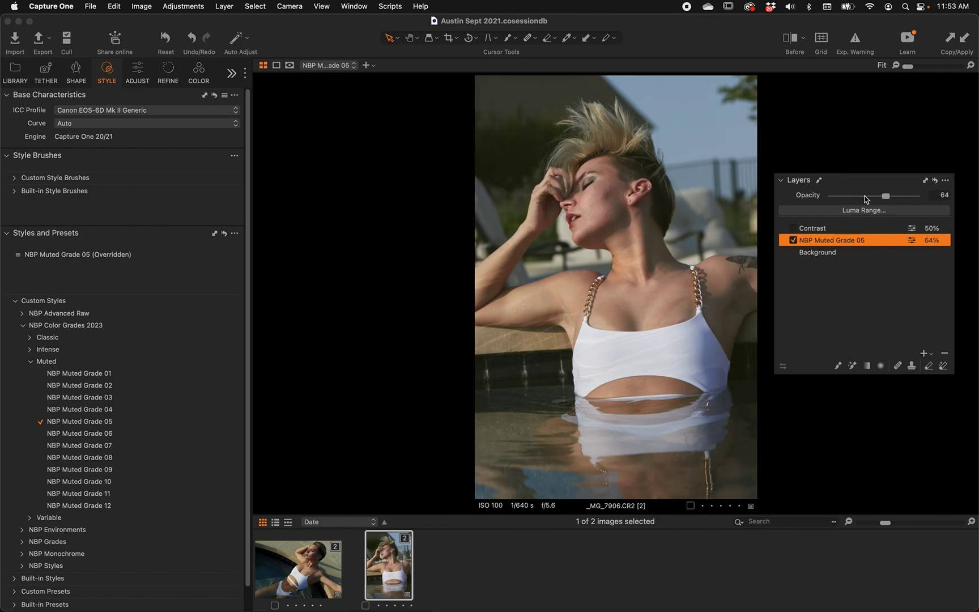
pyautogui.click(879, 197)
pyautogui.click(896, 197)
pyautogui.moveTo(896, 197); pyautogui.dragTo(929, 197)
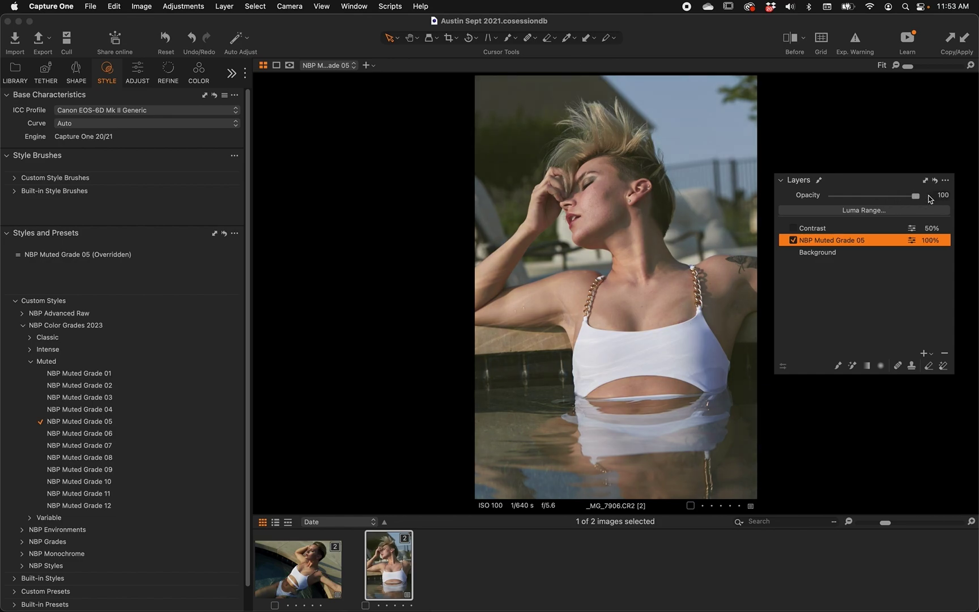
# - Enable the Contrast layer above NBP Muted Grade 05 and vary its opacity, settling on 43
pyautogui.click(815, 229)
pyautogui.click(794, 228)
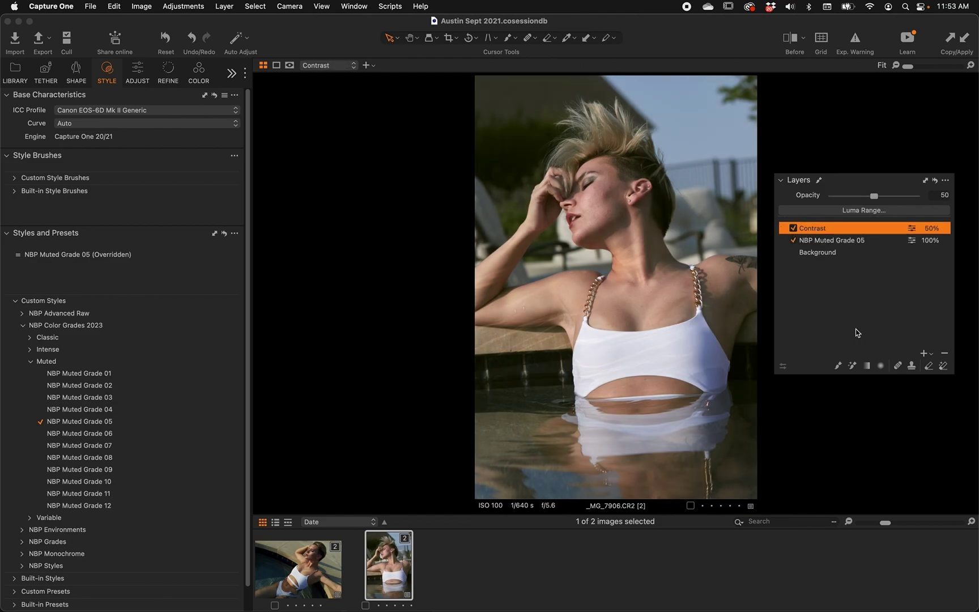
pyautogui.moveTo(865, 198); pyautogui.dragTo(917, 196)
pyautogui.click(864, 241)
pyautogui.click(859, 229)
pyautogui.click(869, 196)
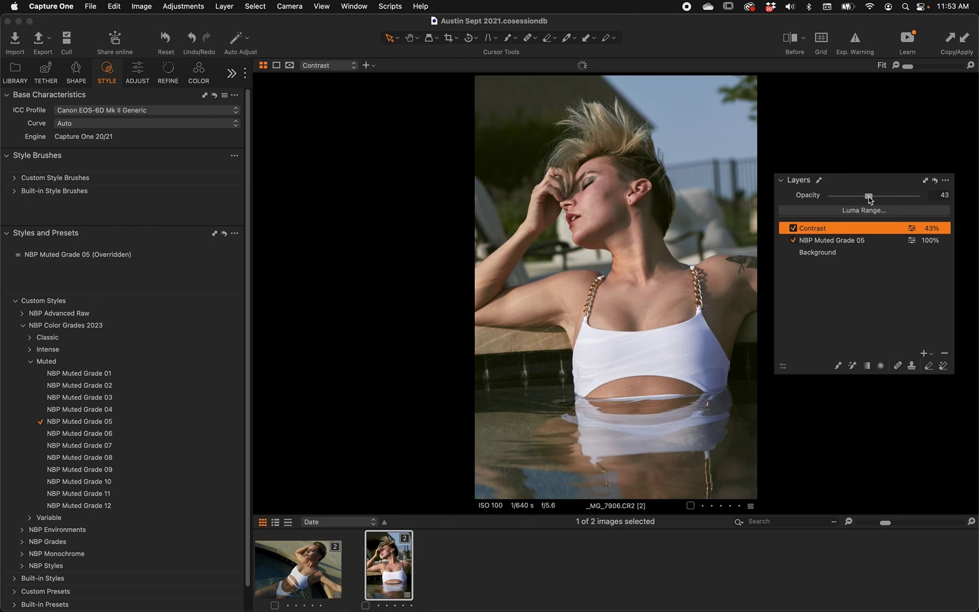
# - Disable the Contrast layer and delete both it and the NBP Muted Grade 05 layer
pyautogui.click(793, 227)
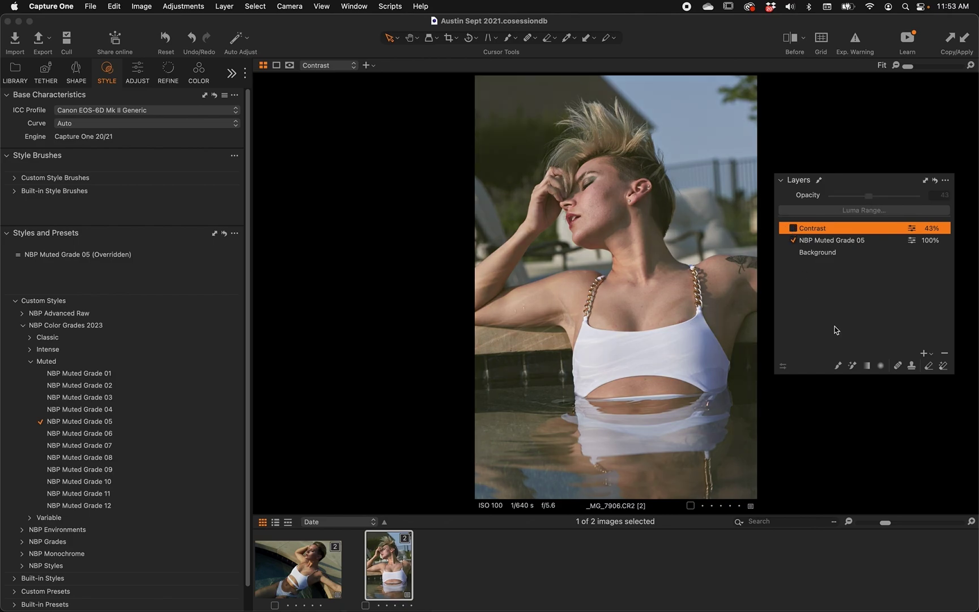
pyautogui.click(944, 352)
pyautogui.click(945, 353)
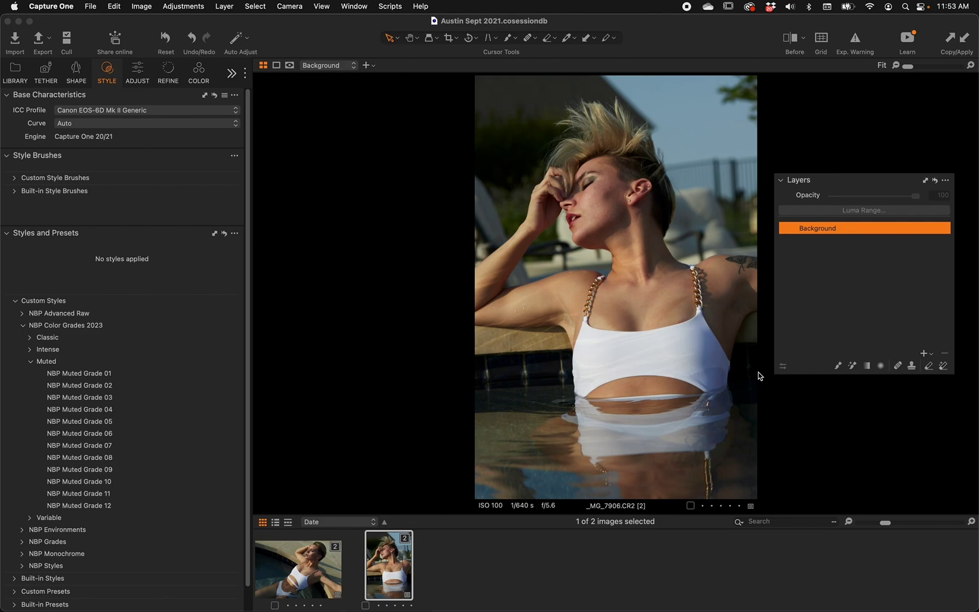
# - Preview NBP Muted Grades 08 and 07, and apply the NBP Muted Grade 12 style to the photo
pyautogui.click(149, 457)
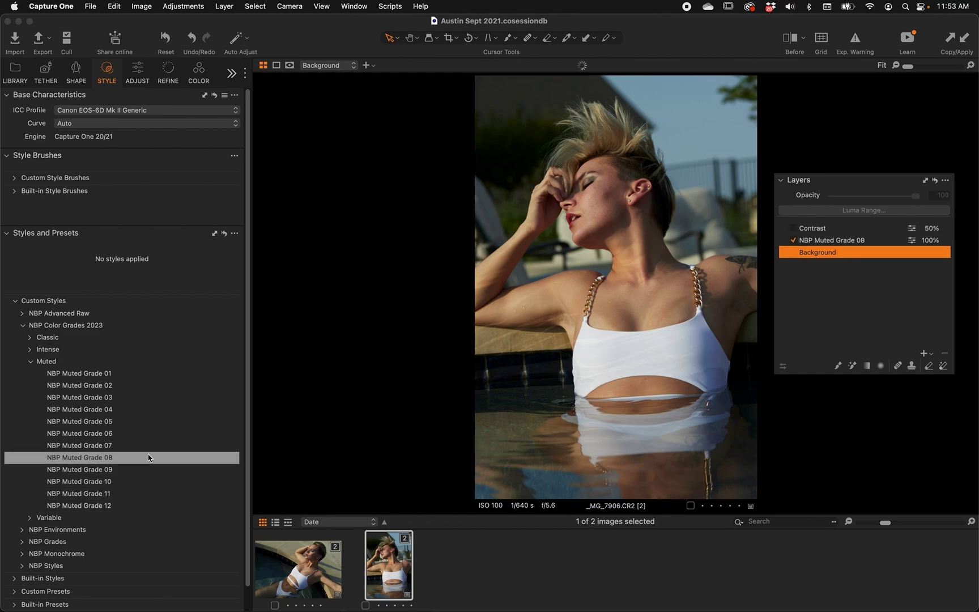
pyautogui.click(149, 448)
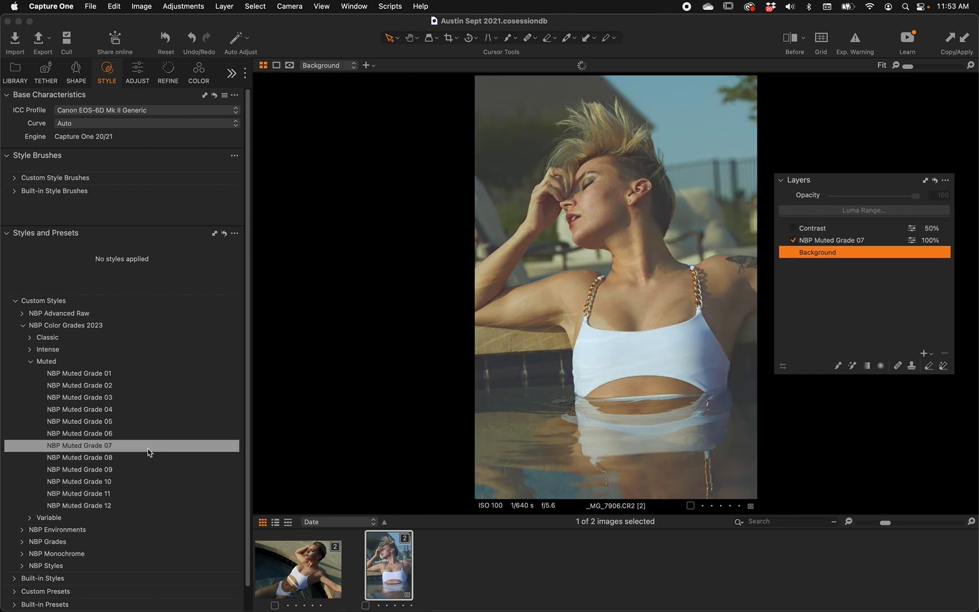
pyautogui.click(145, 505)
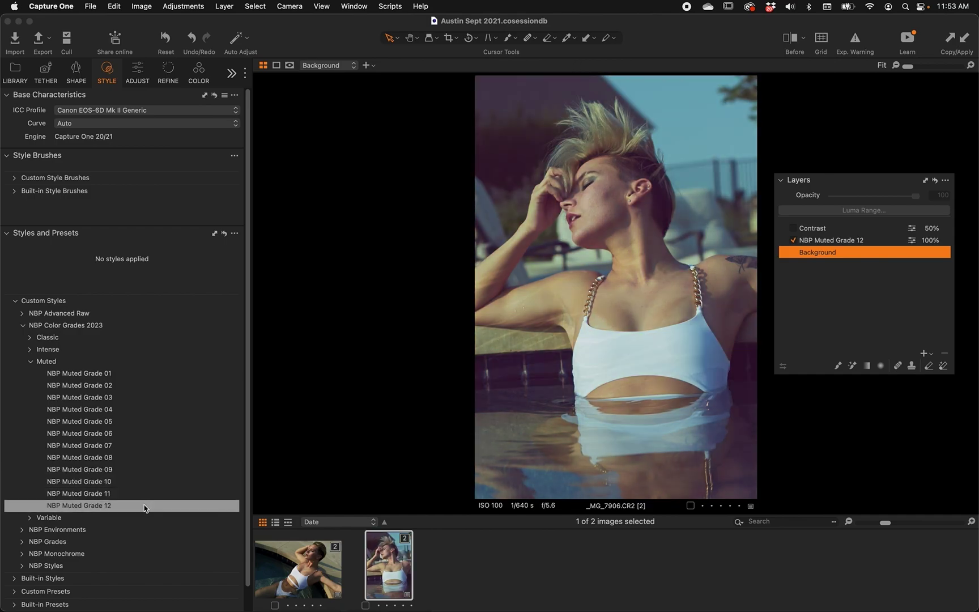
pyautogui.click(145, 507)
pyautogui.click(145, 506)
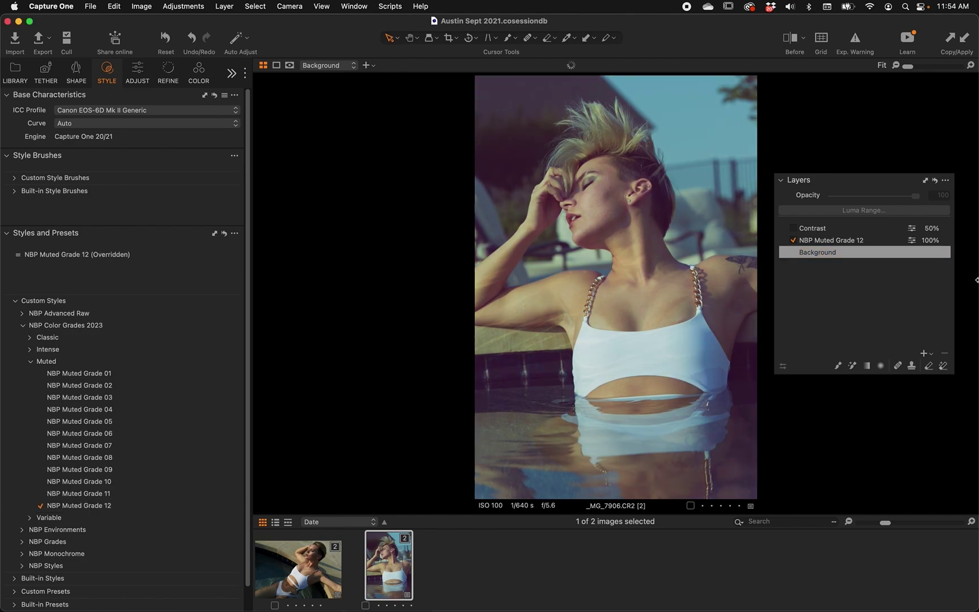
# - Enable the Contrast layer at 22 opacity and reduce the NBP Muted Grade 12 layer's opacity to 83
pyautogui.click(860, 242)
pyautogui.click(817, 228)
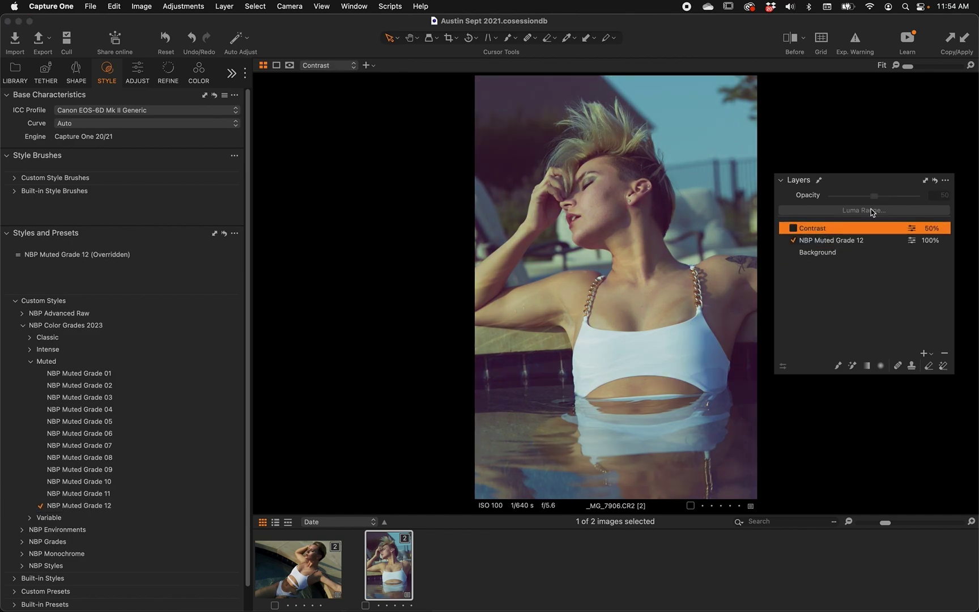
pyautogui.click(794, 228)
pyautogui.moveTo(855, 196); pyautogui.dragTo(850, 196)
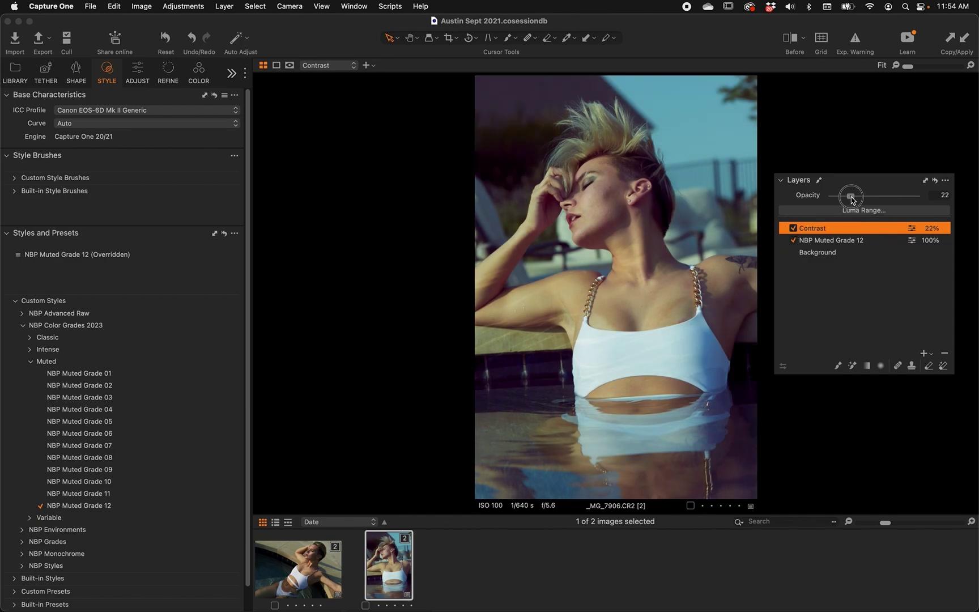
pyautogui.click(848, 244)
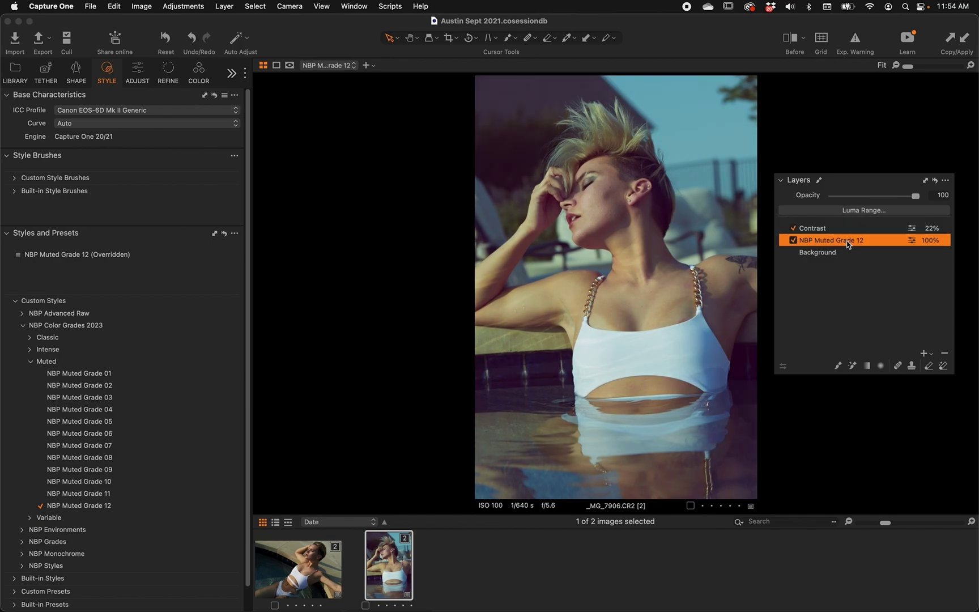
pyautogui.moveTo(915, 196); pyautogui.dragTo(902, 197)
# - Inspect the white balance, exposure, levels and curve adjustments stored in the NBP Muted Grade 12 layer
pyautogui.click(143, 74)
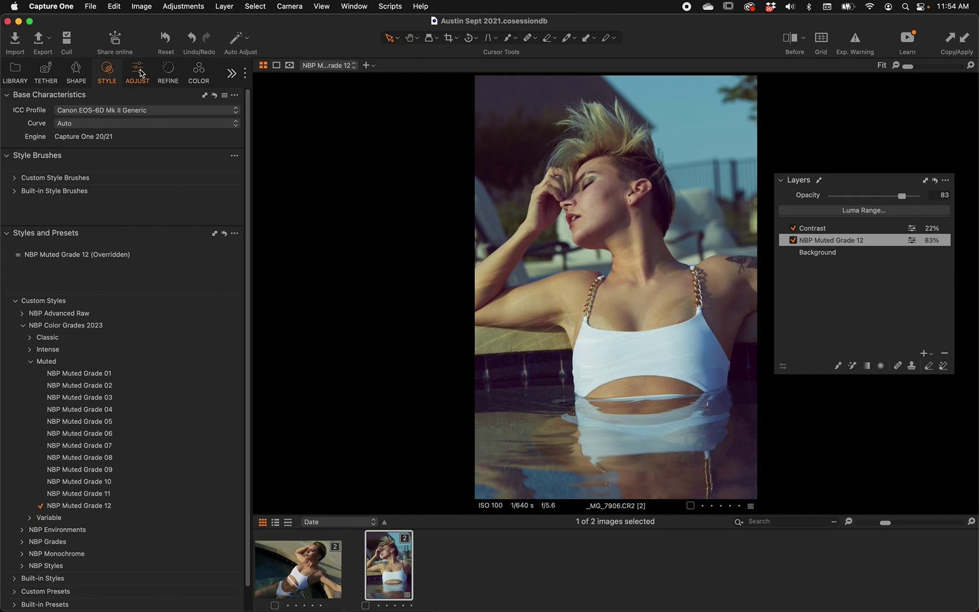
pyautogui.click(107, 71)
pyautogui.click(139, 73)
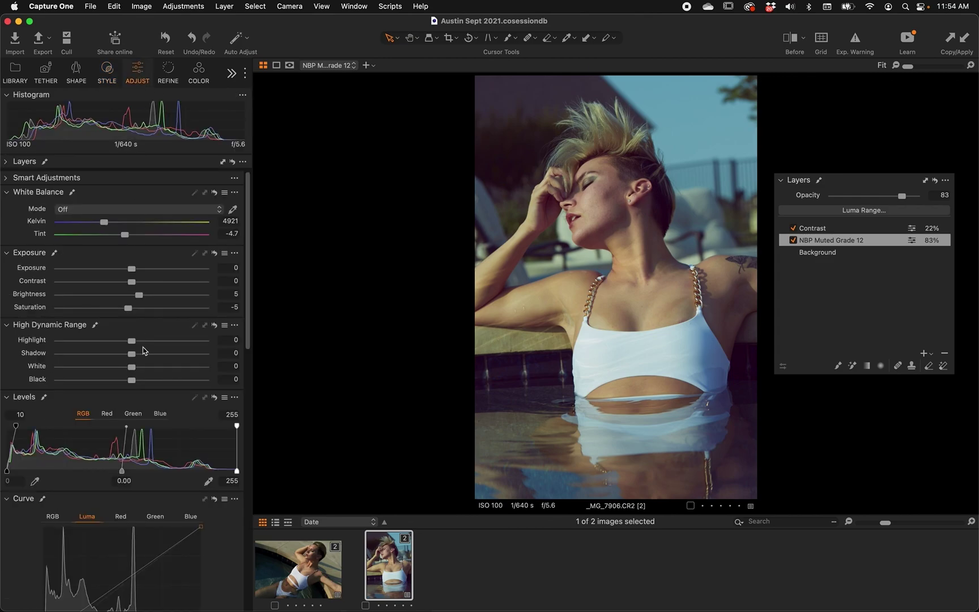
pyautogui.scroll(-10, 144, 357)
pyautogui.scroll(10, 142, 357)
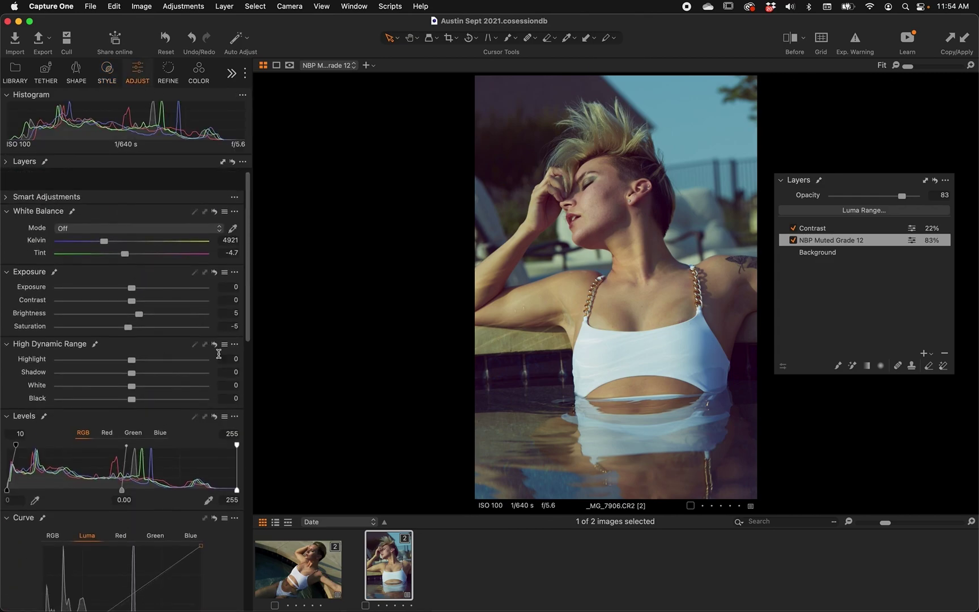
# - Delete the Contrast layer and the NBP Muted Grade 12 layer
pyautogui.click(863, 228)
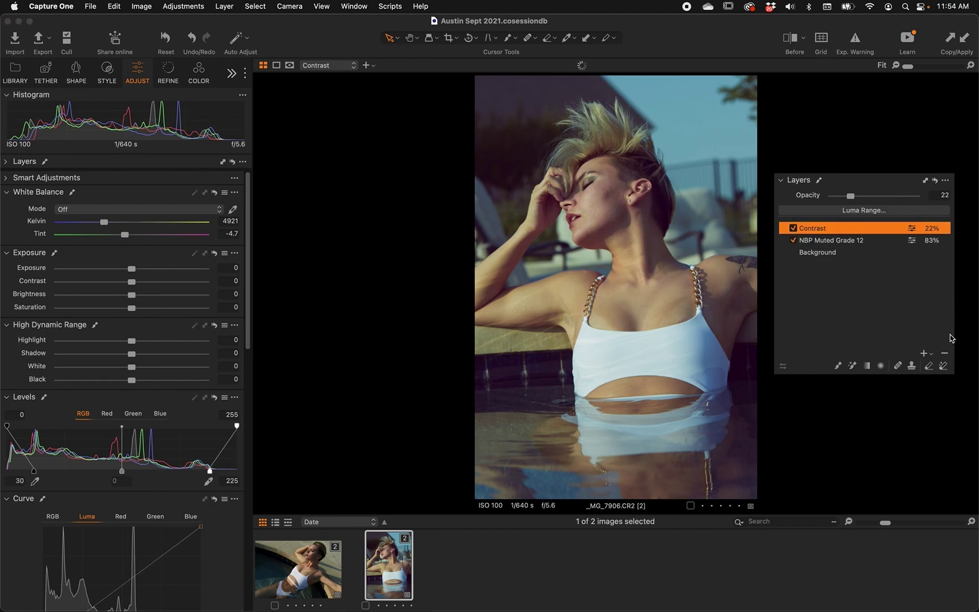
pyautogui.click(944, 353)
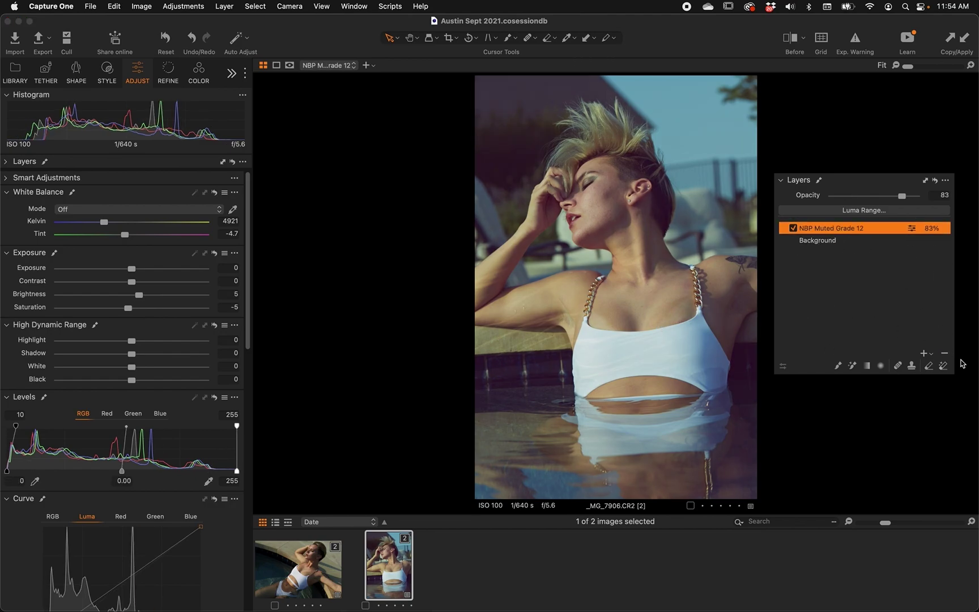
pyautogui.click(944, 353)
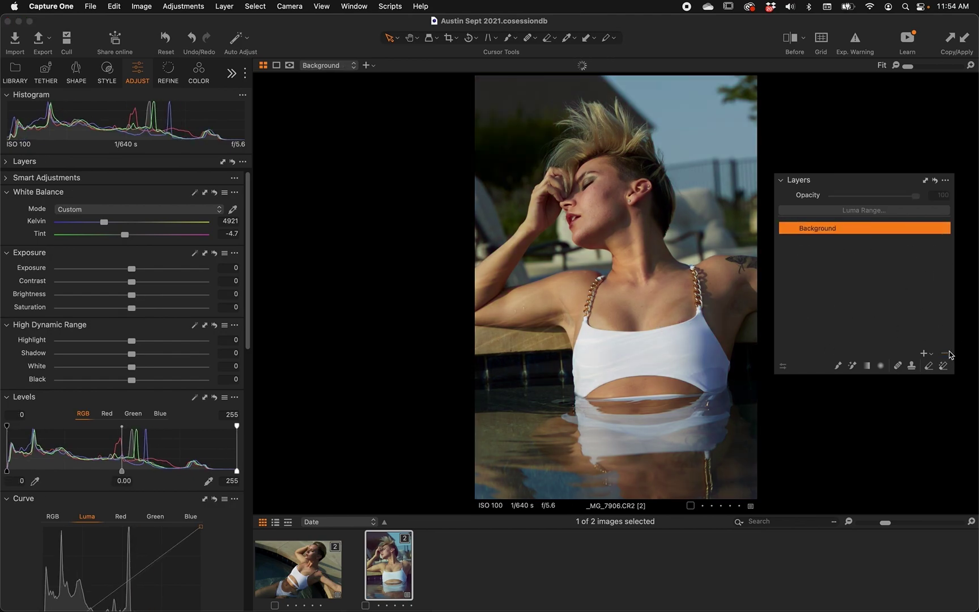
# - Return to the style list and preview NBP Muted Grade 03 on the photo
pyautogui.click(110, 70)
pyautogui.click(110, 70)
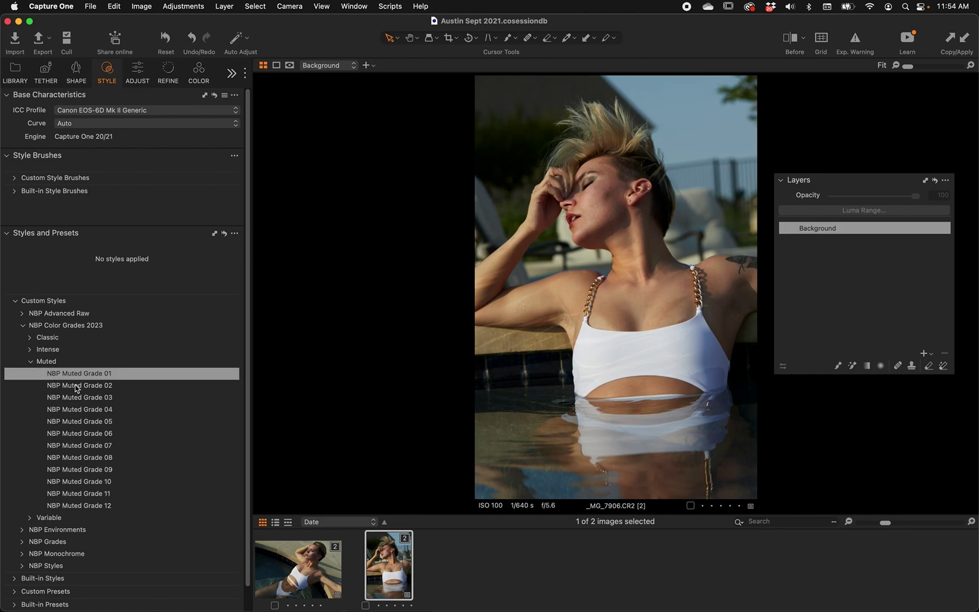
pyautogui.click(99, 397)
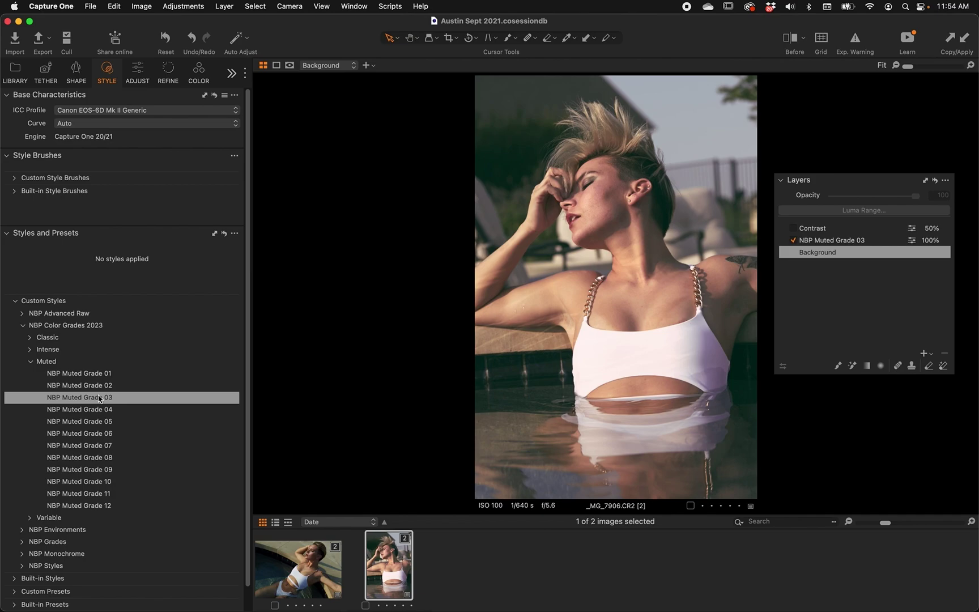
# - Expand the Variable group of NBP Color Grades 2023 in place of Muted, and apply NBP Variable Grade D
pyautogui.click(31, 362)
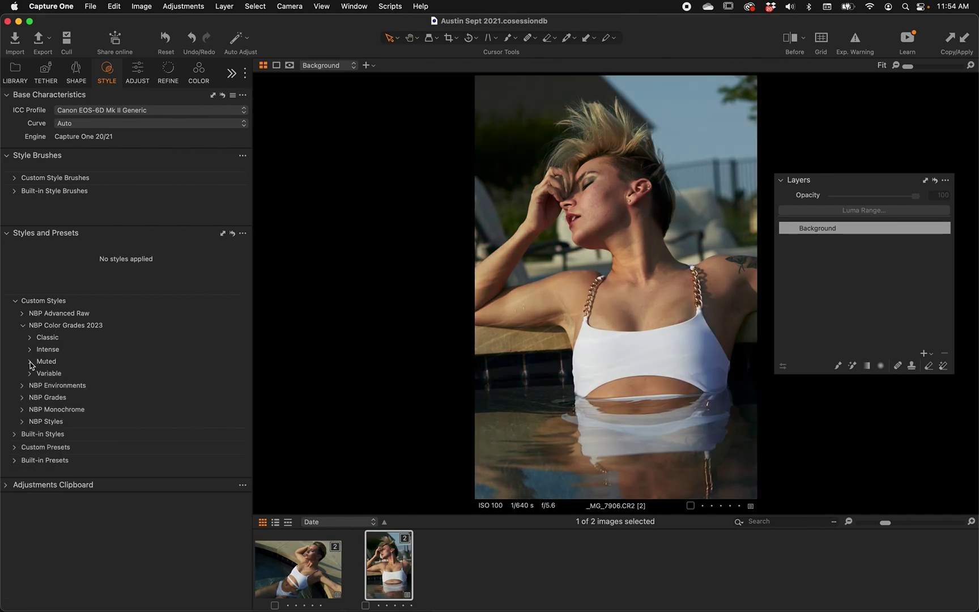
pyautogui.click(31, 374)
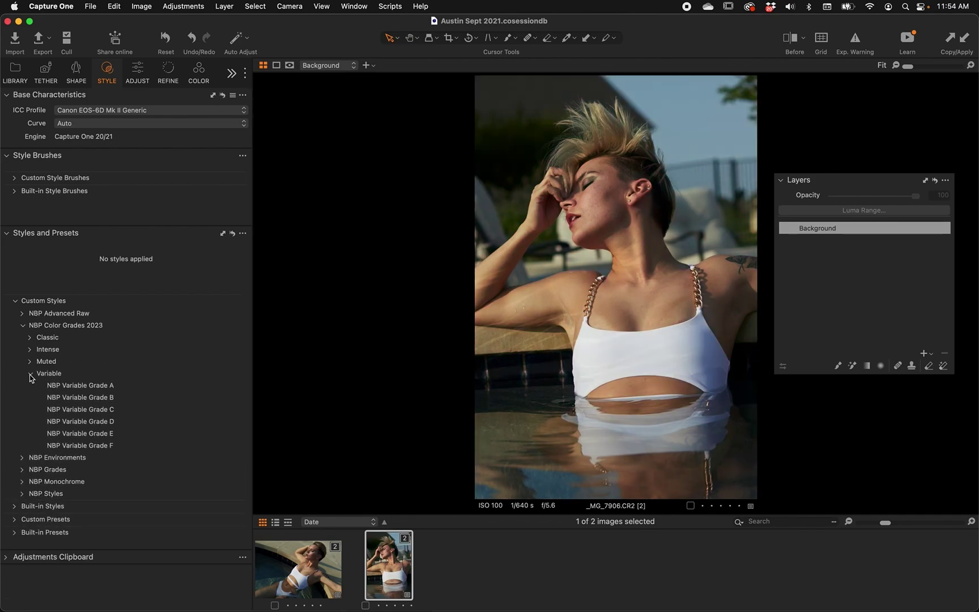
pyautogui.moveTo(103, 385)
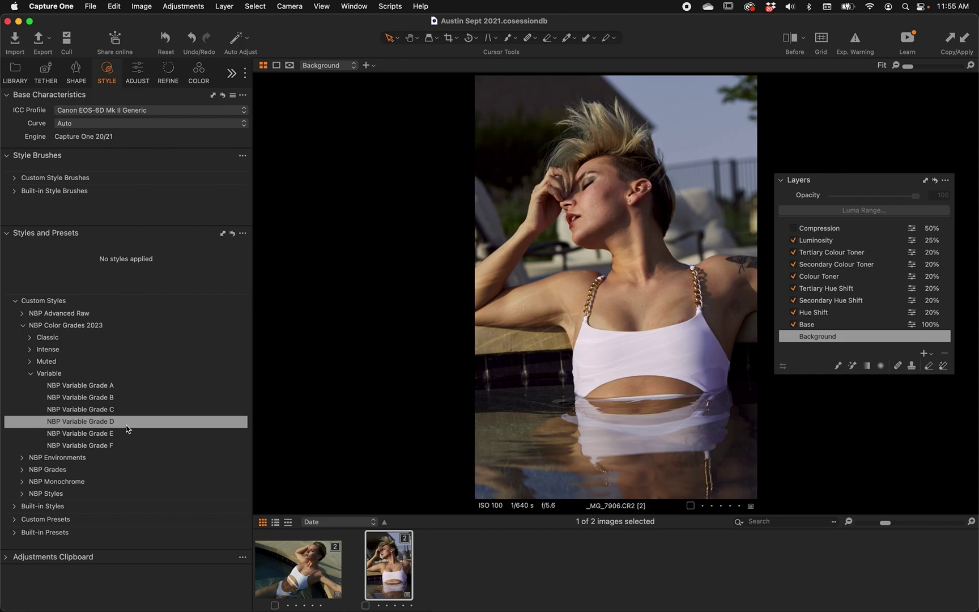
pyautogui.click(97, 423)
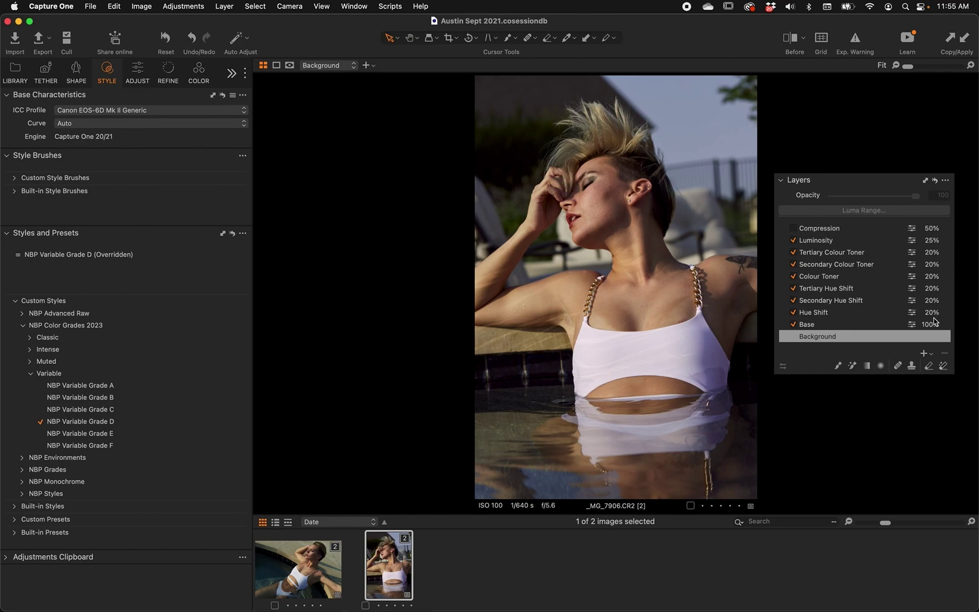
# - Set the Hue Shift layer's opacity to 45 and the Tertiary Hue Shift layer's opacity to 70
pyautogui.click(827, 325)
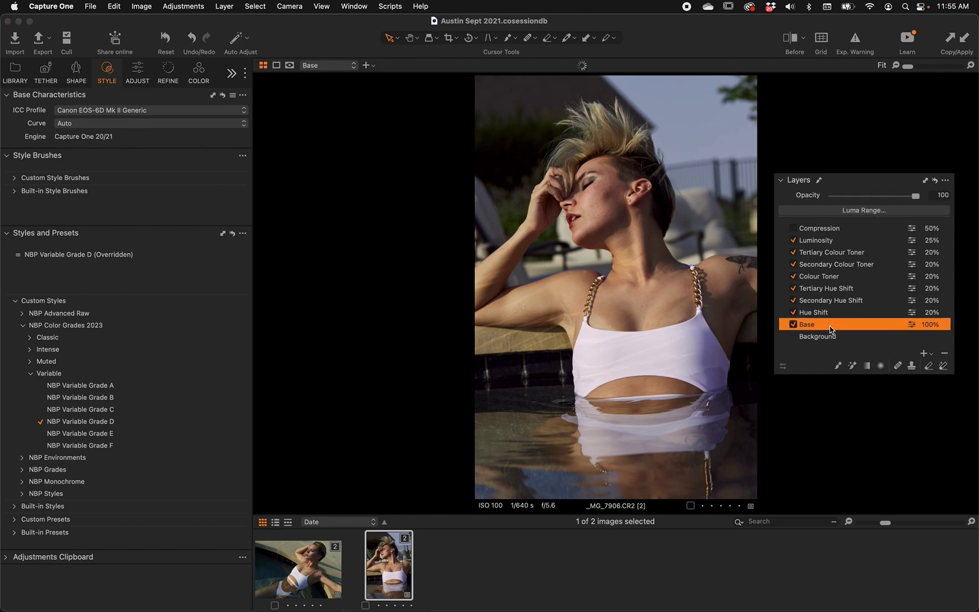
pyautogui.click(825, 312)
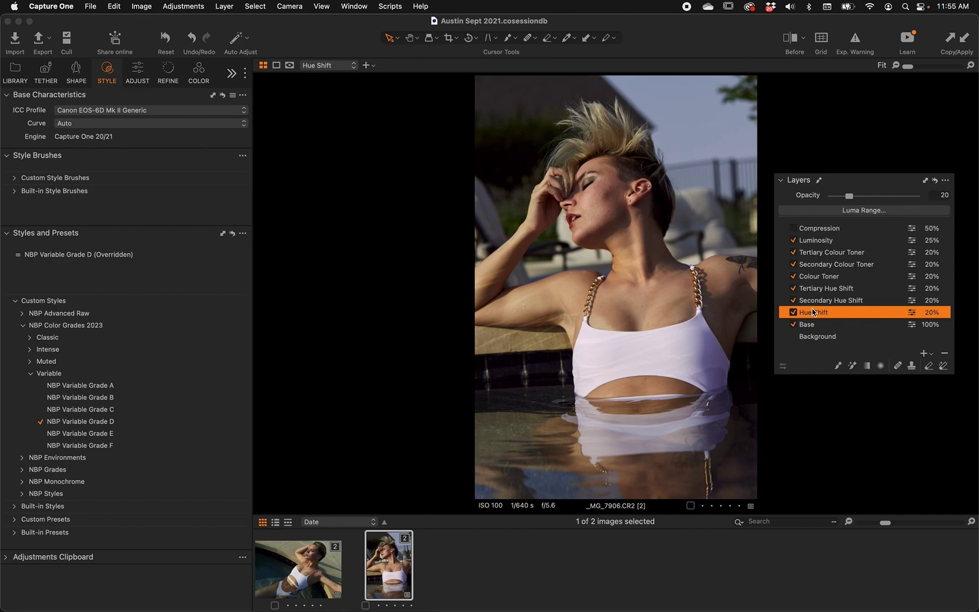
pyautogui.click(899, 196)
pyautogui.click(870, 196)
pyautogui.click(838, 290)
pyautogui.click(891, 196)
# - Set the Colour Toner layer's opacity to 49 and the Secondary Hue Shift layer's opacity to 63
pyautogui.click(836, 276)
pyautogui.click(872, 196)
pyautogui.click(837, 300)
pyautogui.click(883, 196)
pyautogui.click(838, 265)
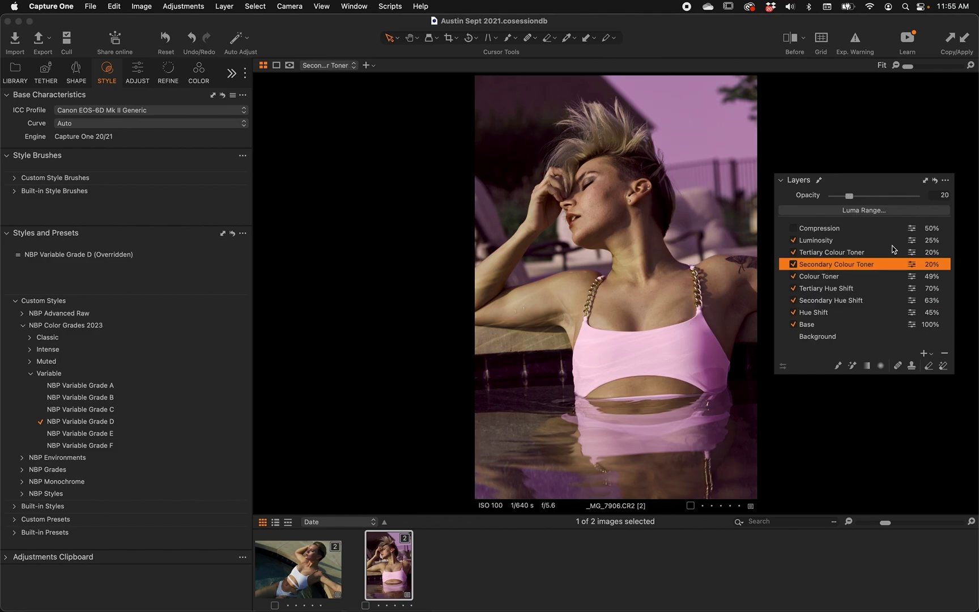
# - Reduce the Colour Toner layer's opacity to 16 and raise Tertiary Hue Shift to 87
pyautogui.click(850, 277)
pyautogui.click(843, 196)
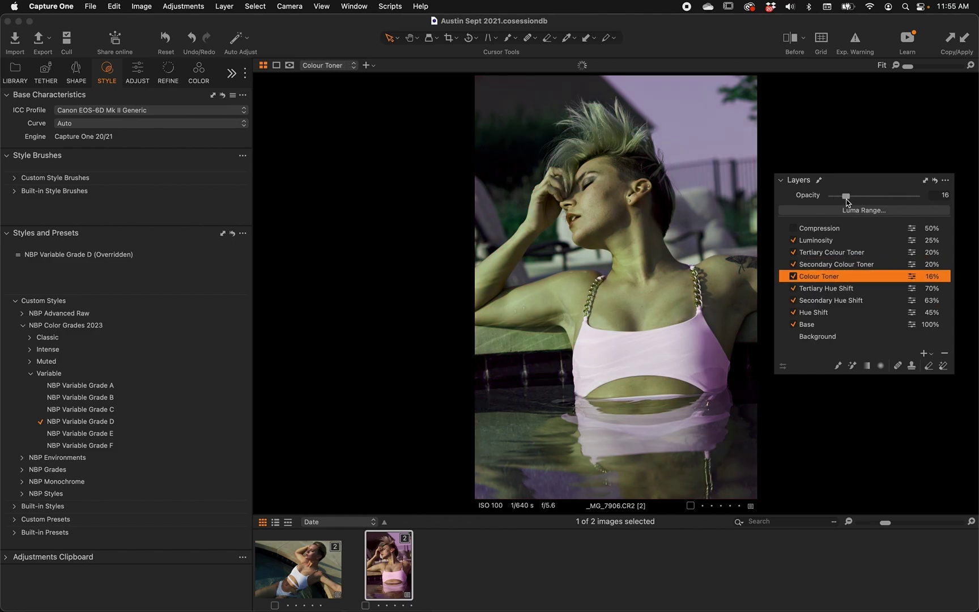
pyautogui.click(831, 290)
pyautogui.click(906, 196)
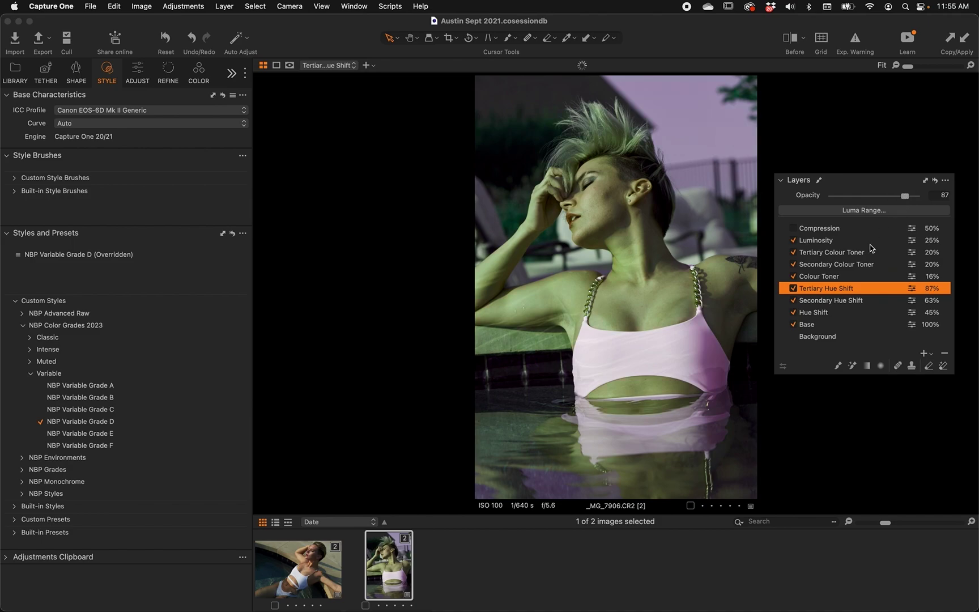
# - Lower the Secondary Hue Shift layer's opacity to 20 and Tertiary Hue Shift to 19
pyautogui.click(833, 300)
pyautogui.click(848, 196)
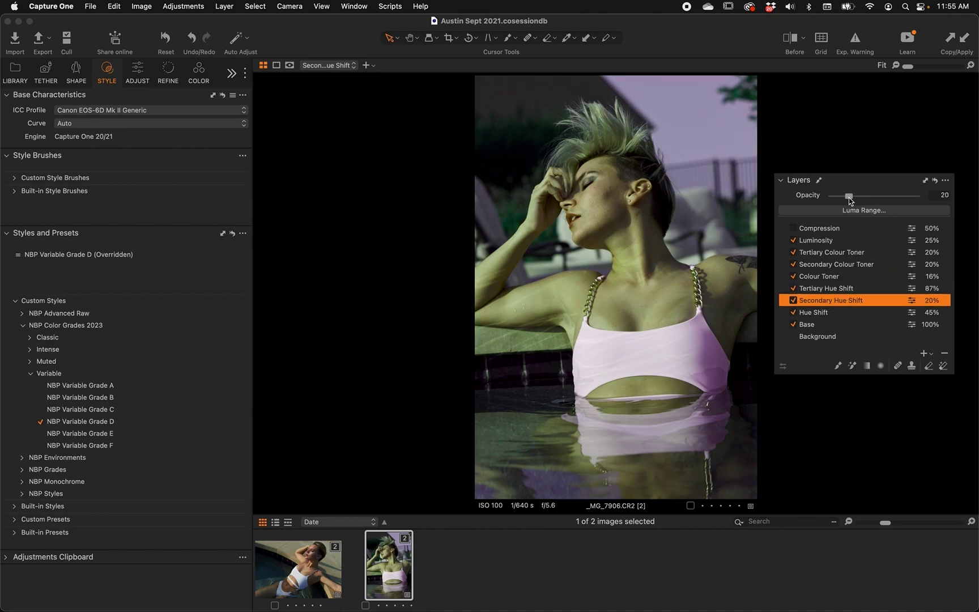
pyautogui.click(832, 288)
pyautogui.click(848, 196)
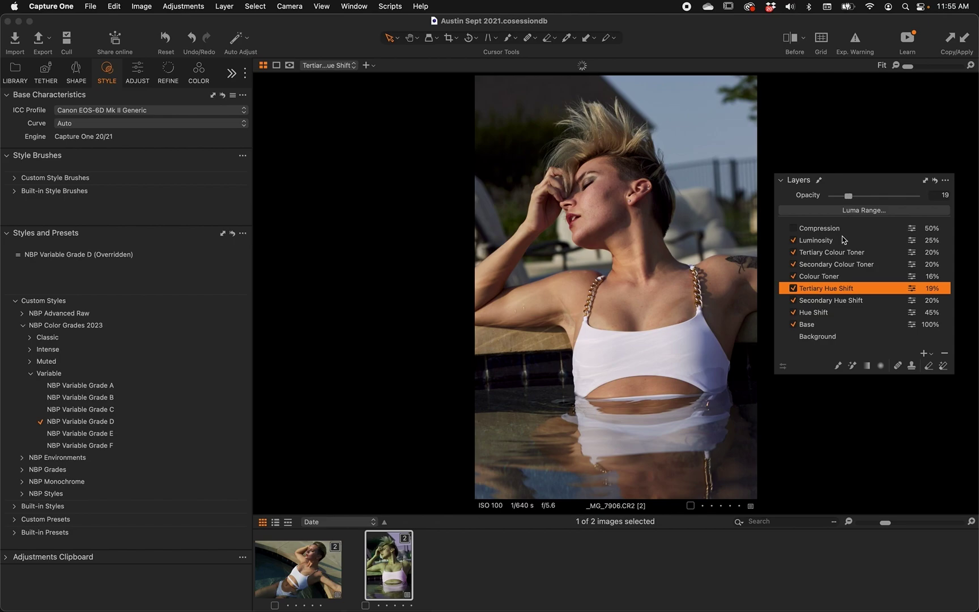
# - Set the Tertiary Colour Toner layer's opacity to 53, and vary the Luminosity layer's opacity, ending at 0
pyautogui.click(830, 253)
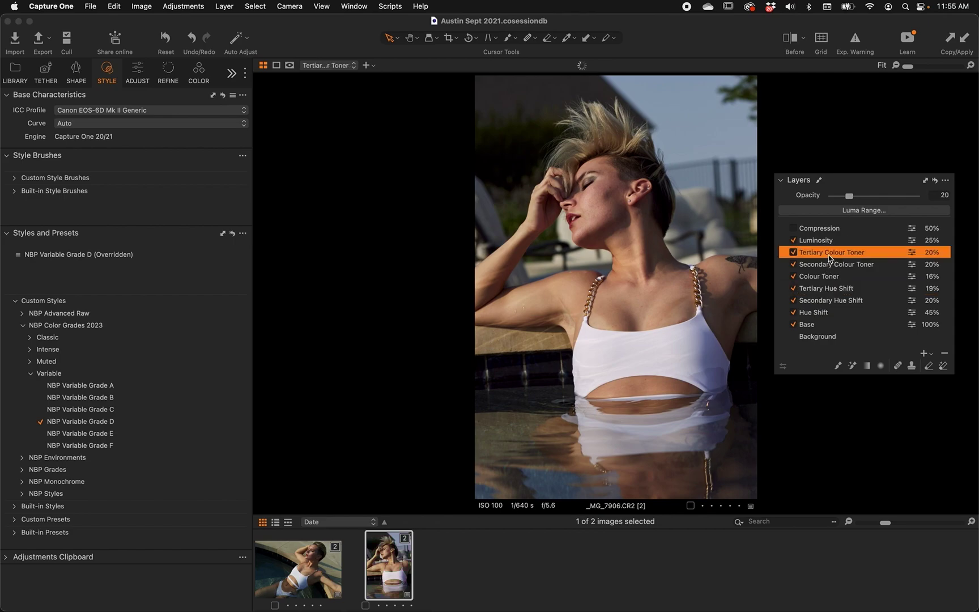
pyautogui.click(877, 197)
pyautogui.click(827, 244)
pyautogui.click(887, 196)
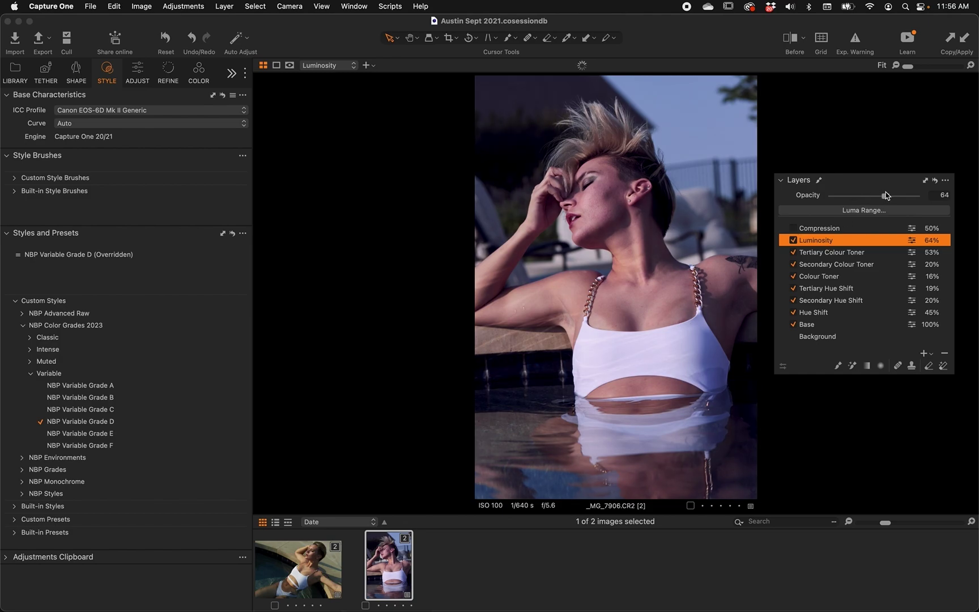
pyautogui.click(838, 196)
pyautogui.click(903, 196)
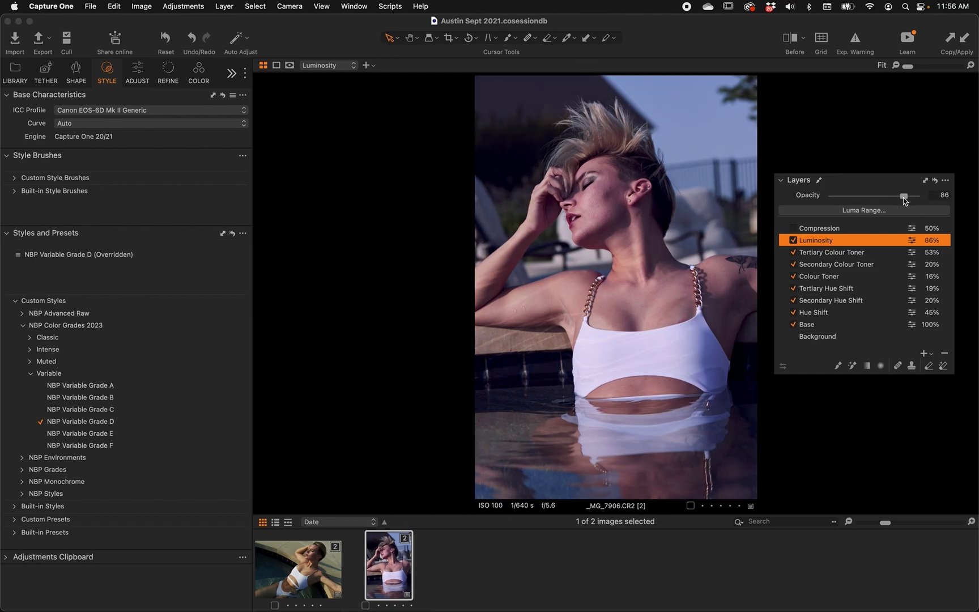
pyautogui.click(834, 196)
# - Set the Tertiary Colour Toner layer's opacity to 35 and the Secondary Colour Toner layer's opacity to 38
pyautogui.click(829, 254)
pyautogui.moveTo(882, 195); pyautogui.dragTo(861, 196)
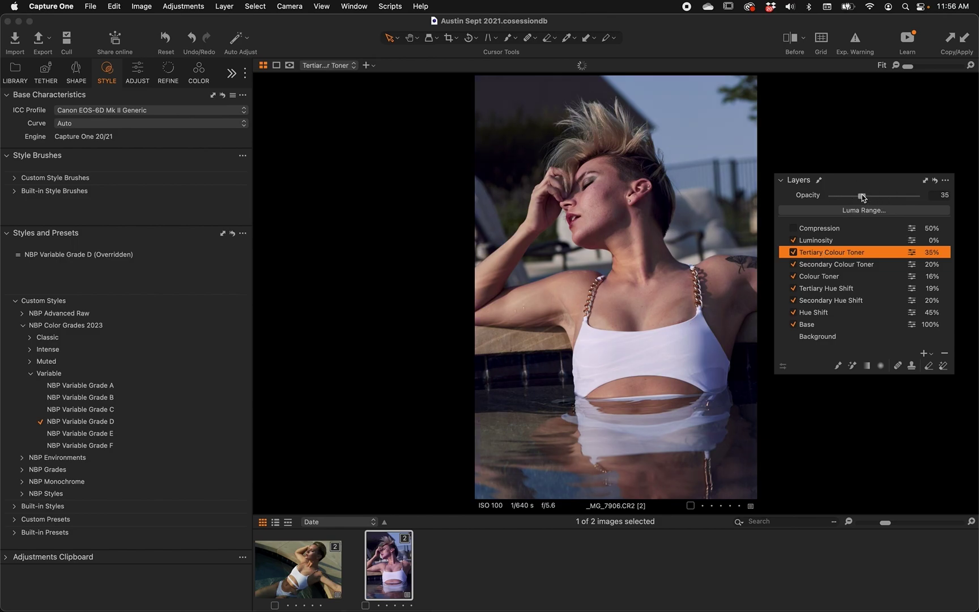
pyautogui.click(847, 264)
pyautogui.click(891, 196)
pyautogui.moveTo(892, 196); pyautogui.dragTo(866, 197)
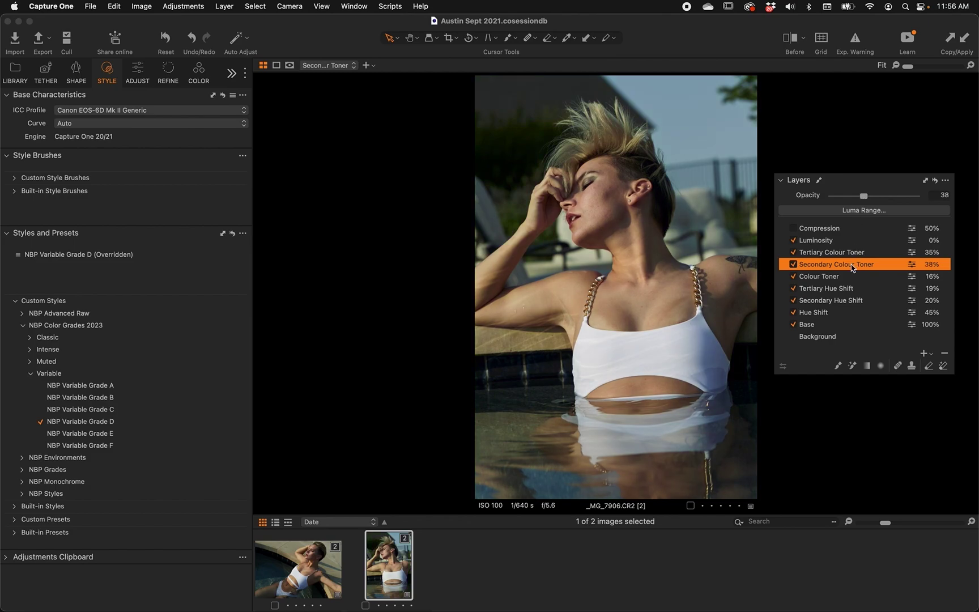
# - Set the Colour Toner layer's opacity to 31 and the Tertiary Hue Shift layer's opacity to 66
pyautogui.click(847, 276)
pyautogui.click(870, 196)
pyautogui.moveTo(870, 196); pyautogui.dragTo(859, 199)
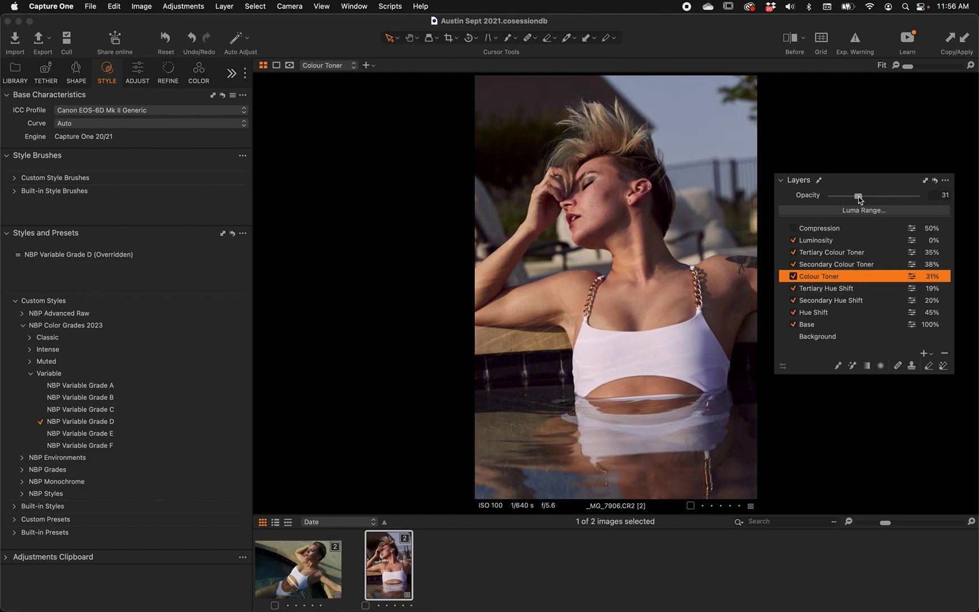
pyautogui.click(839, 287)
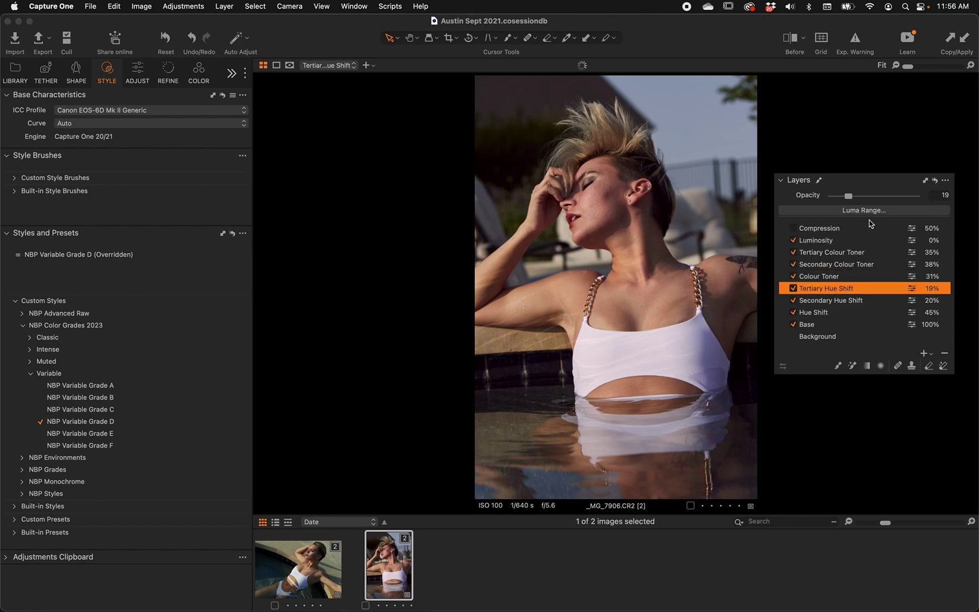
pyautogui.click(878, 196)
pyautogui.moveTo(878, 201); pyautogui.dragTo(888, 198)
# - Lower the Secondary Hue Shift layer's opacity to 13 and raise the Hue Shift layer to 100
pyautogui.click(847, 301)
pyautogui.moveTo(849, 196); pyautogui.dragTo(843, 196)
pyautogui.click(818, 314)
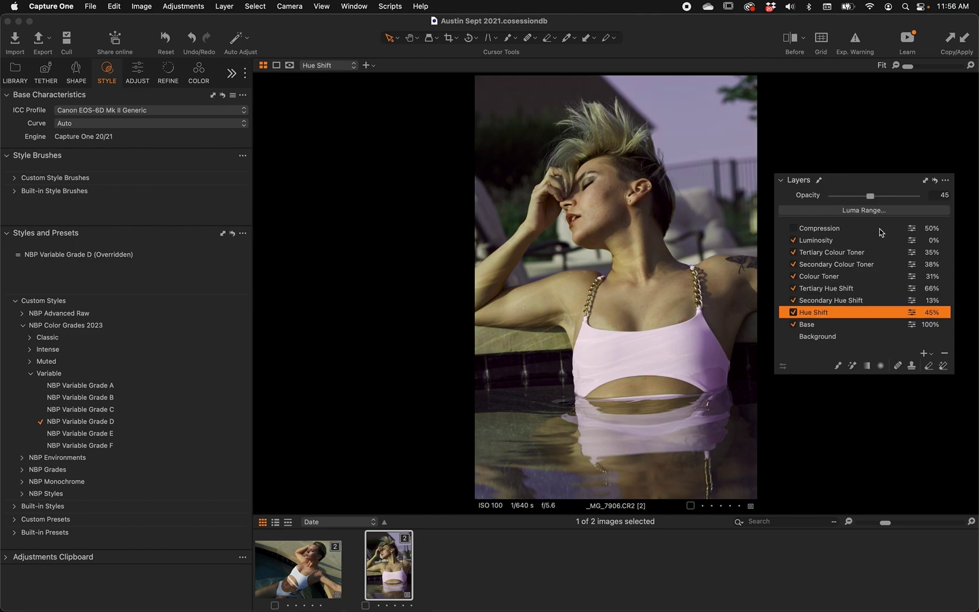
pyautogui.click(901, 196)
pyautogui.click(918, 196)
# - Raise the Colour Toner layer's opacity to 45
pyautogui.click(847, 267)
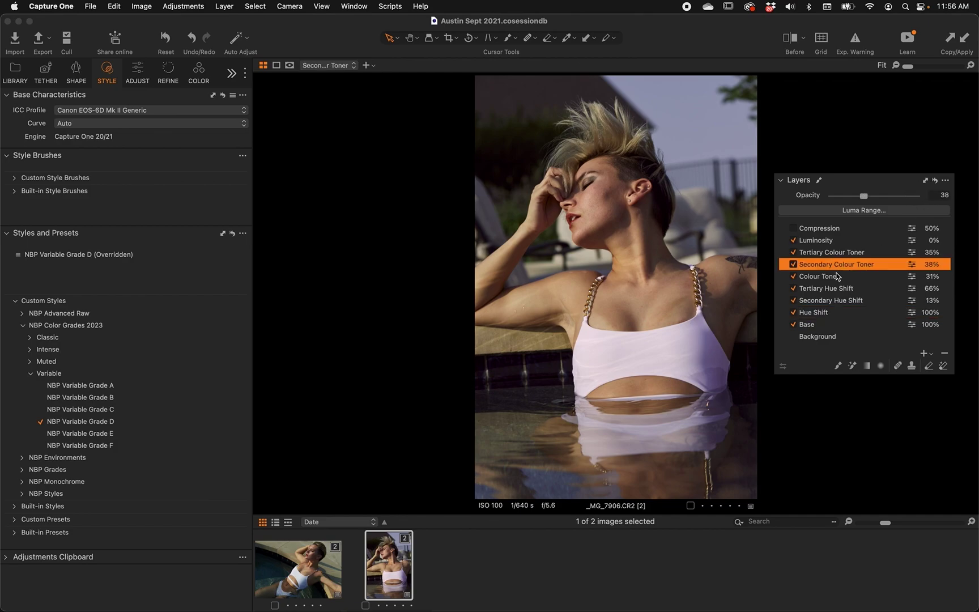
pyautogui.click(833, 276)
pyautogui.click(878, 195)
pyautogui.moveTo(876, 198); pyautogui.dragTo(865, 198)
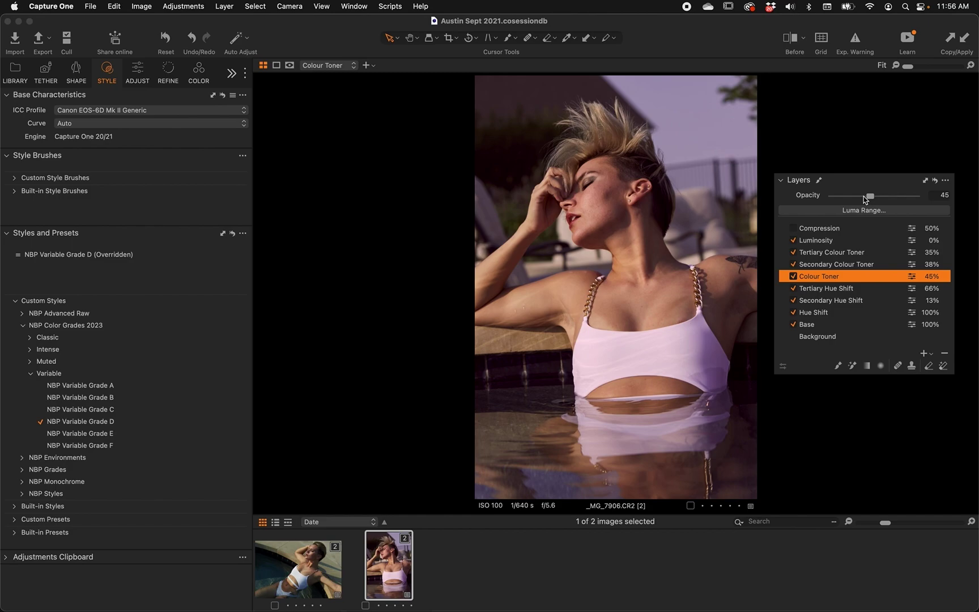
# - Reset the photo's layers to remove NBP Variable Grade D, and apply NBP Variable Grade B
pyautogui.click(936, 181)
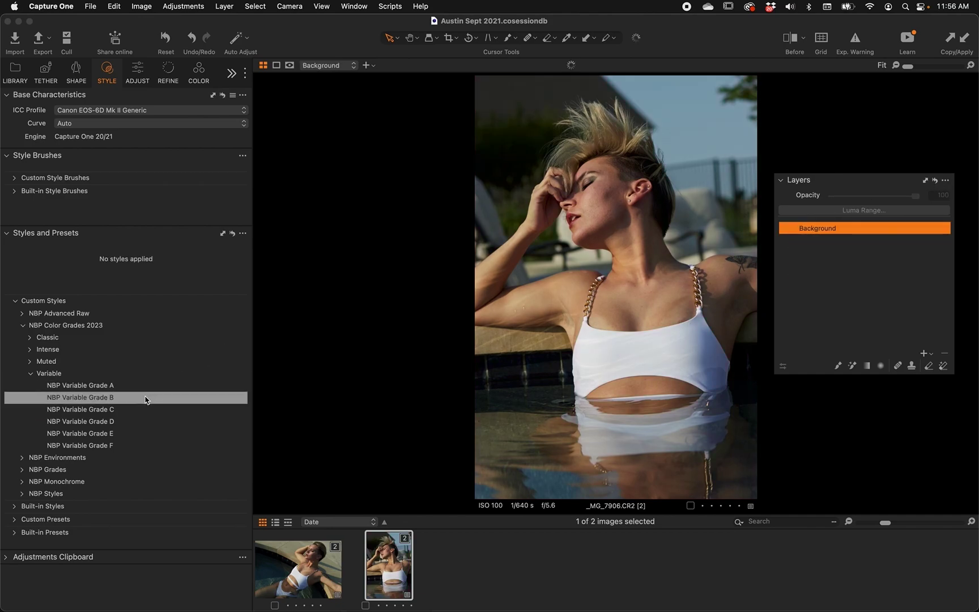
pyautogui.click(103, 401)
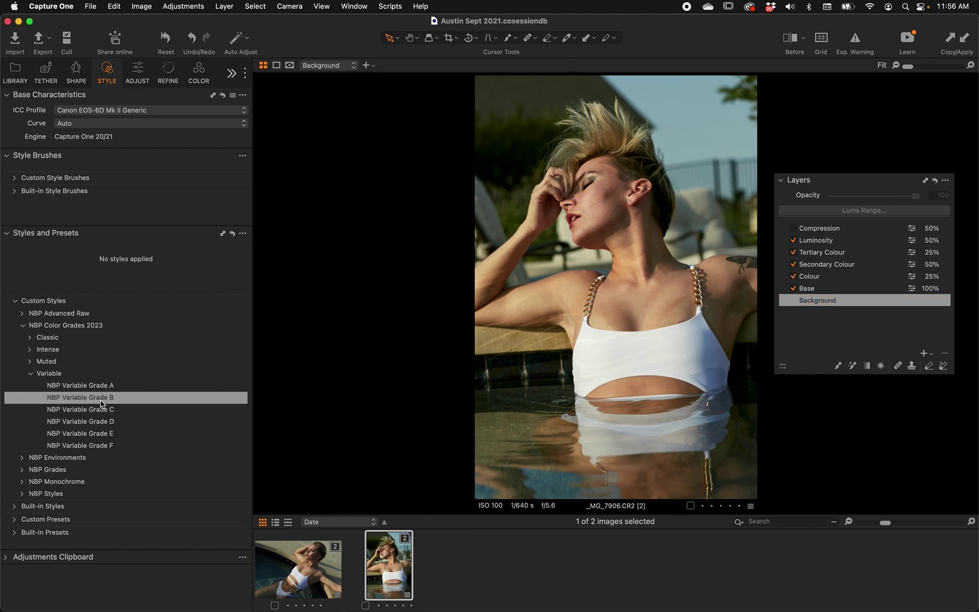
# - Set the Colour layer's opacity to 44, and vary the Secondary Colour layer's opacity, settling on 17
pyautogui.click(835, 254)
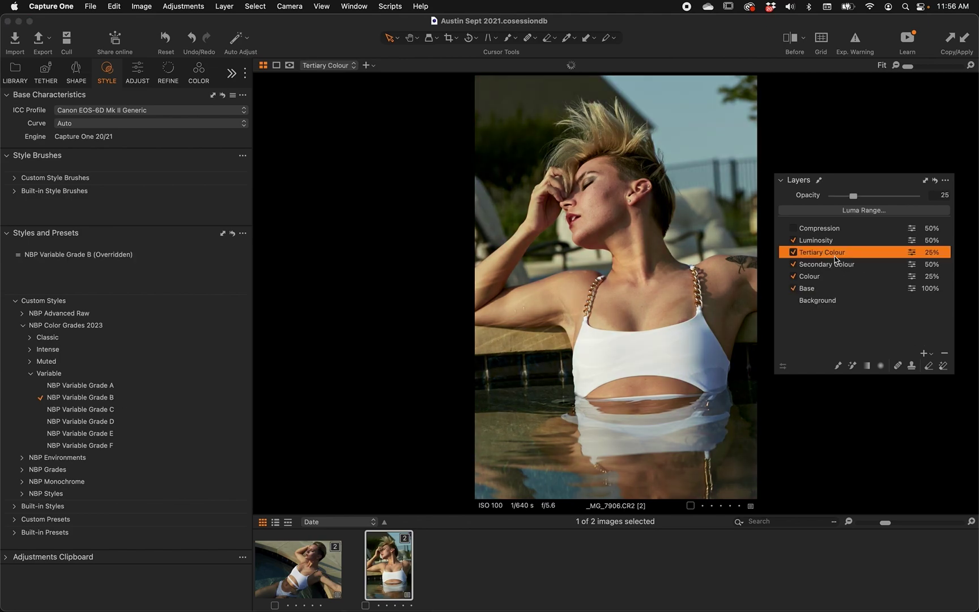
pyautogui.click(824, 277)
pyautogui.click(869, 196)
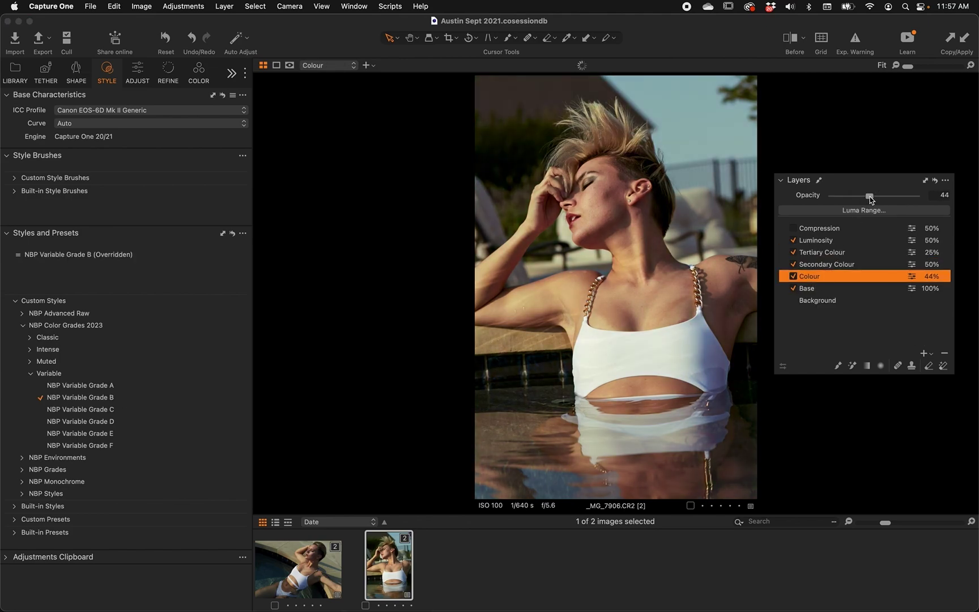
pyautogui.click(844, 264)
pyautogui.moveTo(874, 196); pyautogui.dragTo(894, 197)
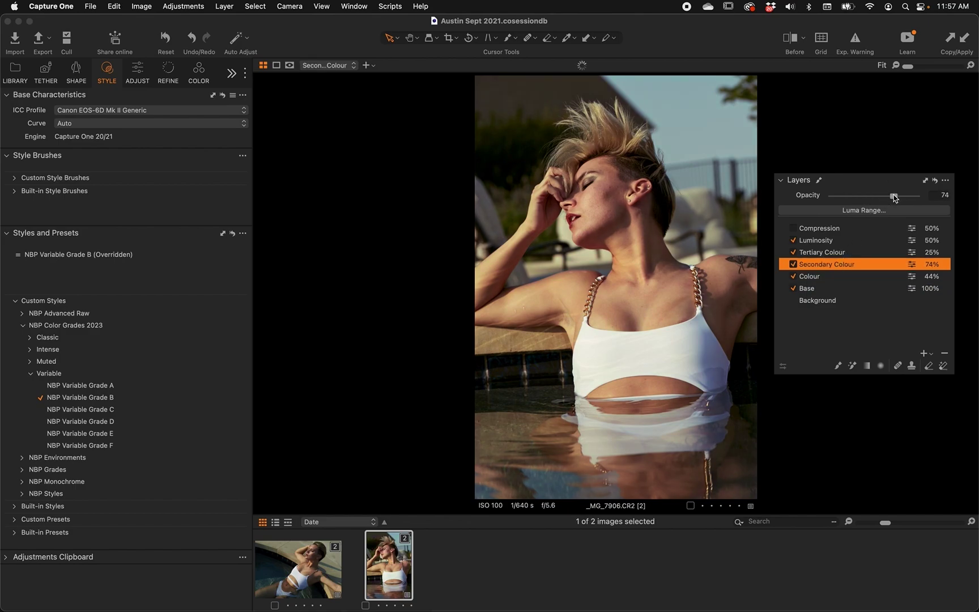
pyautogui.click(844, 196)
# - Vary the Tertiary Colour layer's opacity, settling on 28
pyautogui.click(841, 250)
pyautogui.click(869, 196)
pyautogui.click(856, 196)
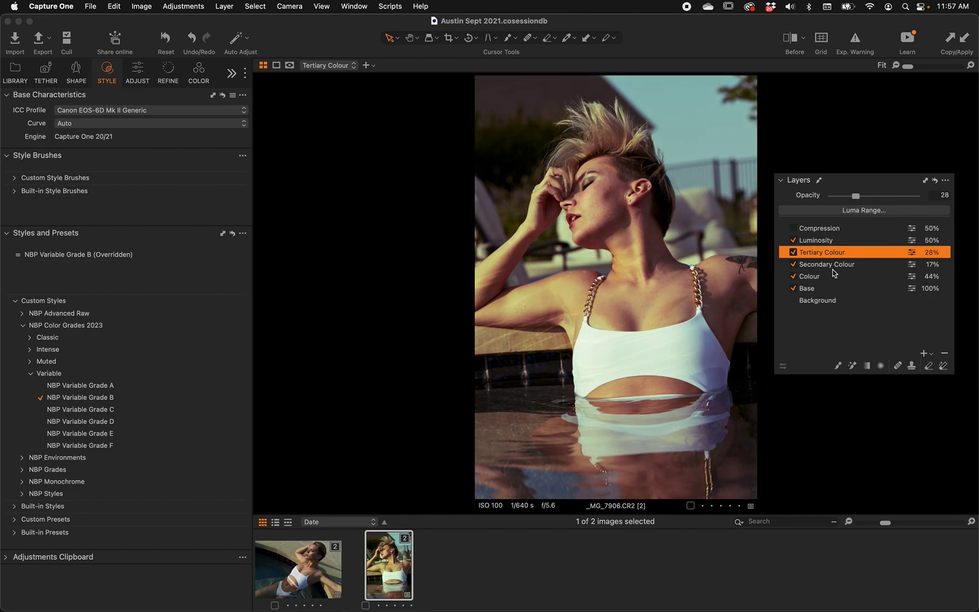
# - Set the layer opacities to 5 for Colour, 56 for Tertiary Colour and 14 for Luminosity
pyautogui.click(824, 283)
pyautogui.click(837, 196)
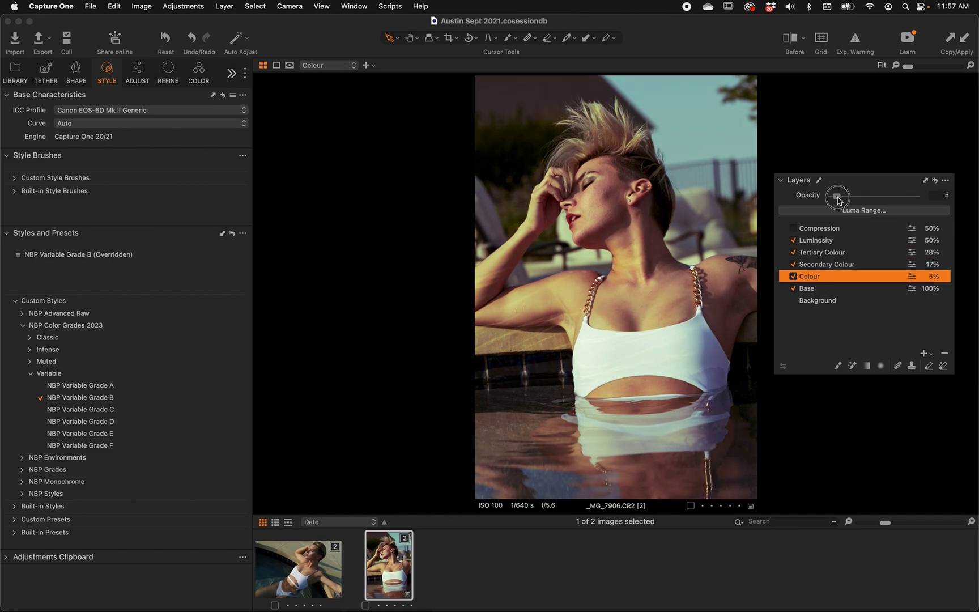
pyautogui.click(828, 254)
pyautogui.click(880, 196)
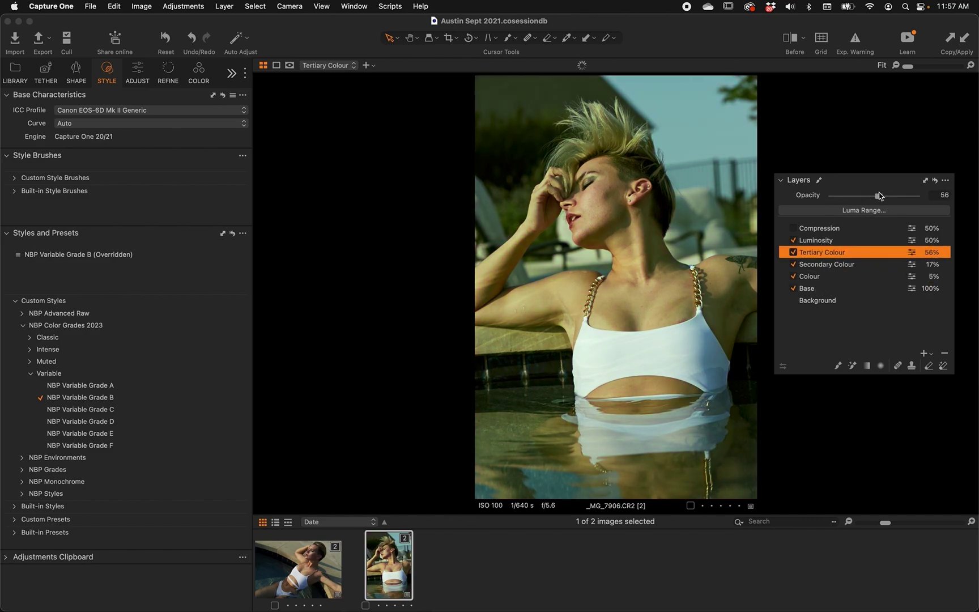
pyautogui.click(832, 240)
pyautogui.moveTo(842, 196)
pyautogui.mouseDown()
pyautogui.moveTo(909, 195)
pyautogui.moveTo(846, 197)
pyautogui.mouseUp()
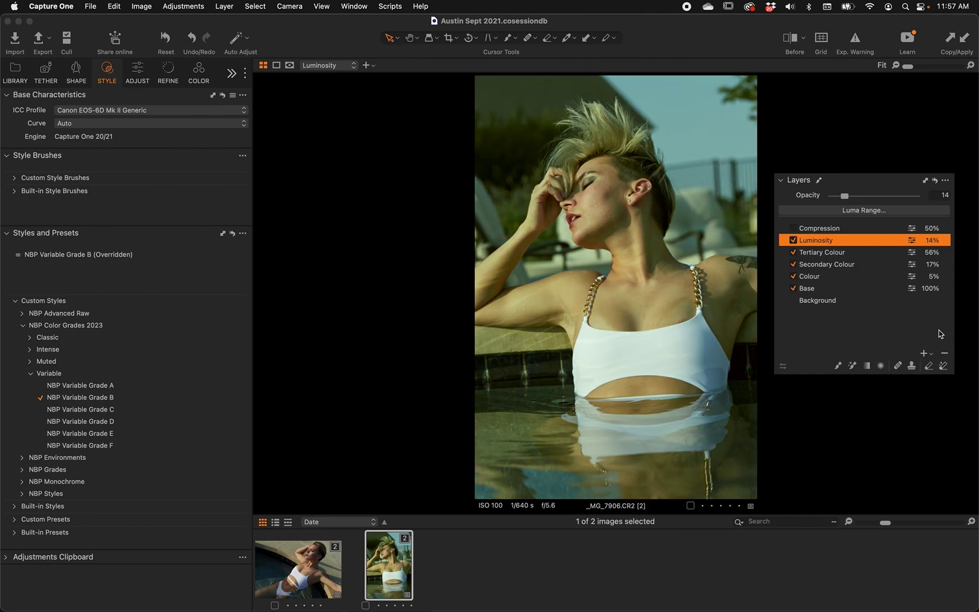
# - Reset the current photo's layers, and apply NBP Variable Grade D to the reclining pool photo _MG_7872.CR2
pyautogui.click(935, 181)
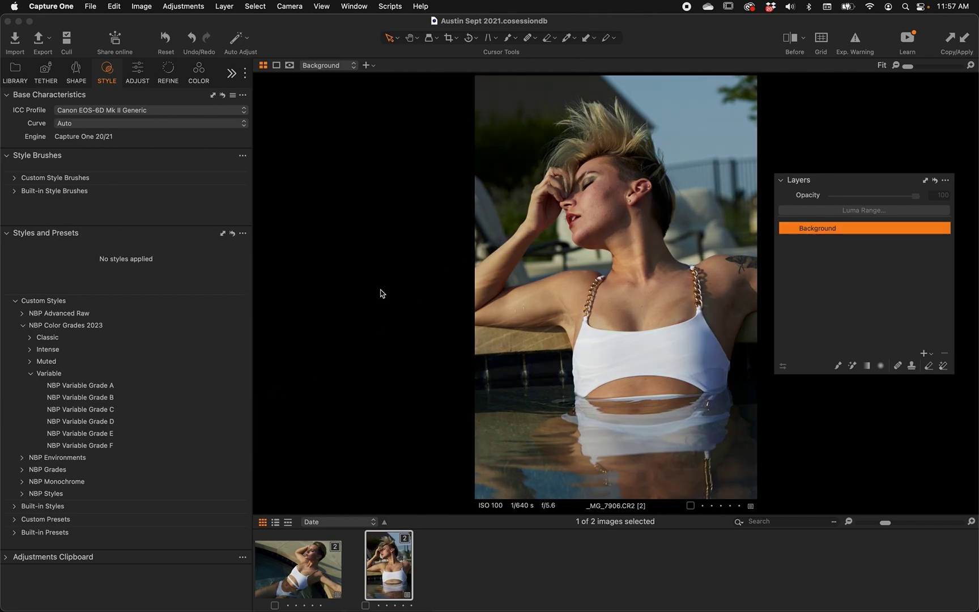
pyautogui.click(304, 571)
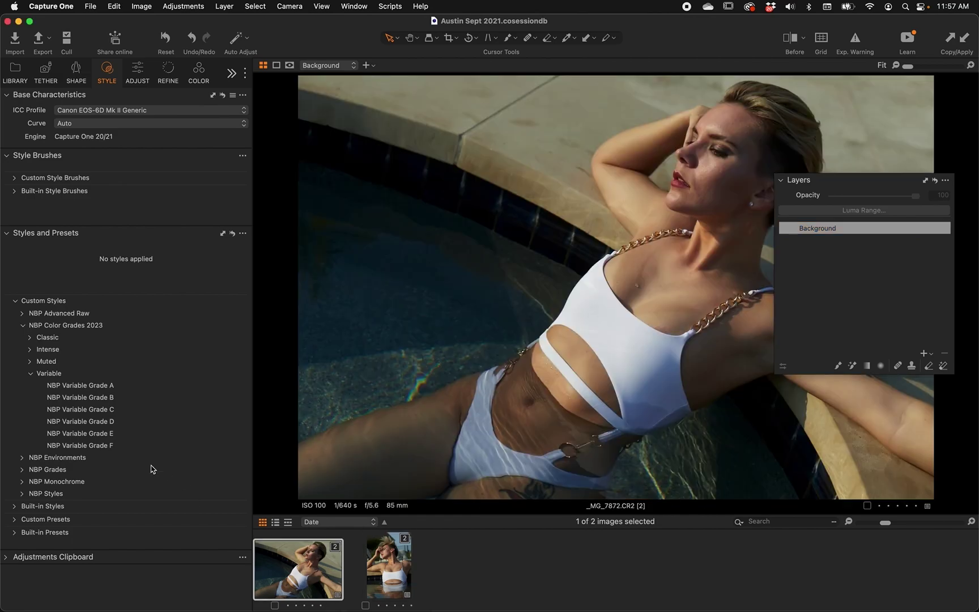
pyautogui.click(135, 426)
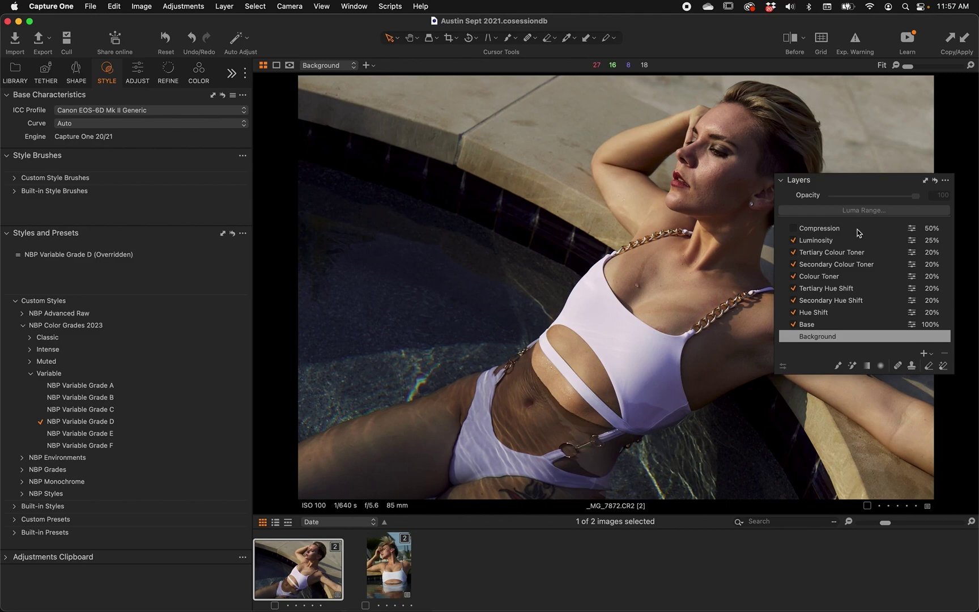
# - Raise the opacity of the Colour Toner layer to 39 and of the Tertiary Hue Shift layer to 44
pyautogui.click(836, 278)
pyautogui.scroll(5, 836, 278)
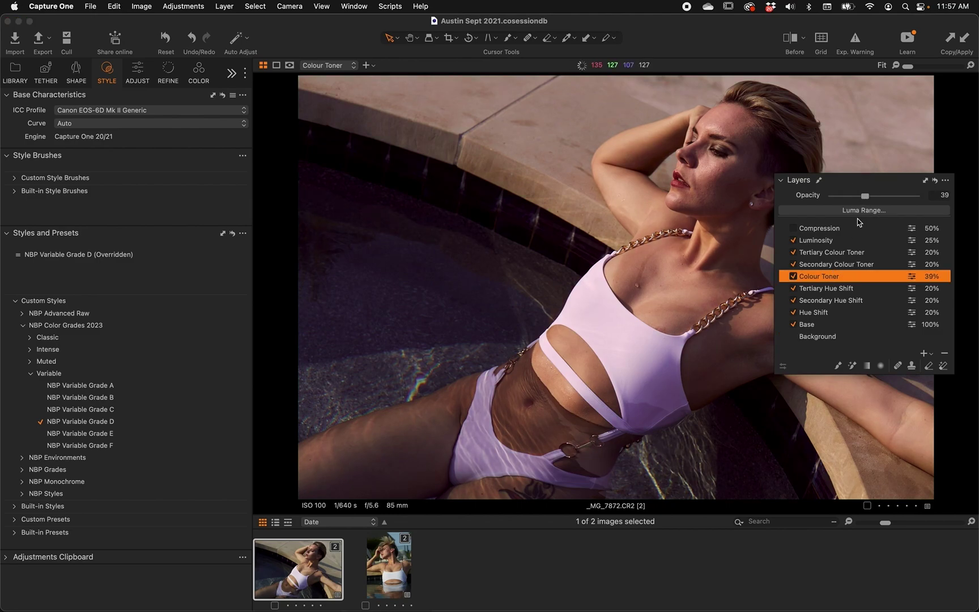
pyautogui.click(832, 289)
pyautogui.scroll(5, 870, 199)
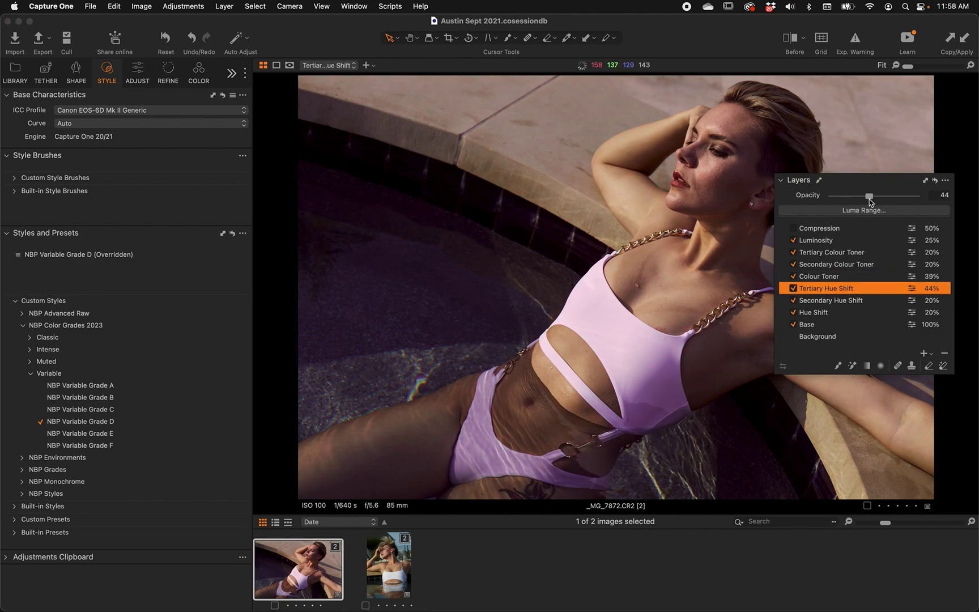
# - Vary the Secondary Hue Shift layer's opacity, settling on 24
pyautogui.click(843, 301)
pyautogui.scroll(8, 878, 196)
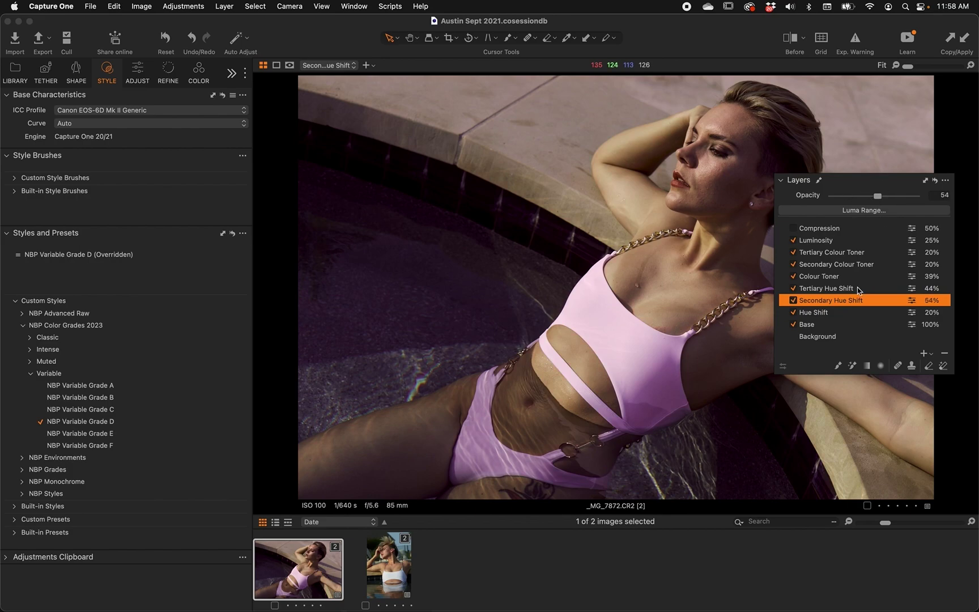
pyautogui.moveTo(863, 202); pyautogui.dragTo(854, 194)
# - Limit the Secondary Hue Shift layer to the shadows with a luma range of 0 to 48 and a falloff of 0 to 234
pyautogui.click(891, 213)
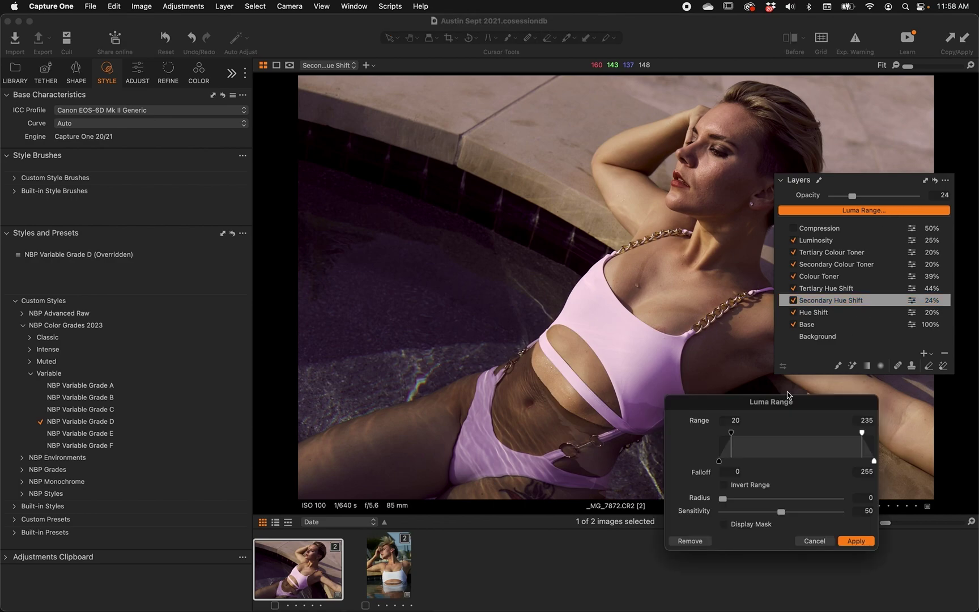
pyautogui.moveTo(730, 436); pyautogui.dragTo(715, 437)
pyautogui.moveTo(862, 433); pyautogui.dragTo(748, 433)
pyautogui.moveTo(788, 460); pyautogui.dragTo(863, 459)
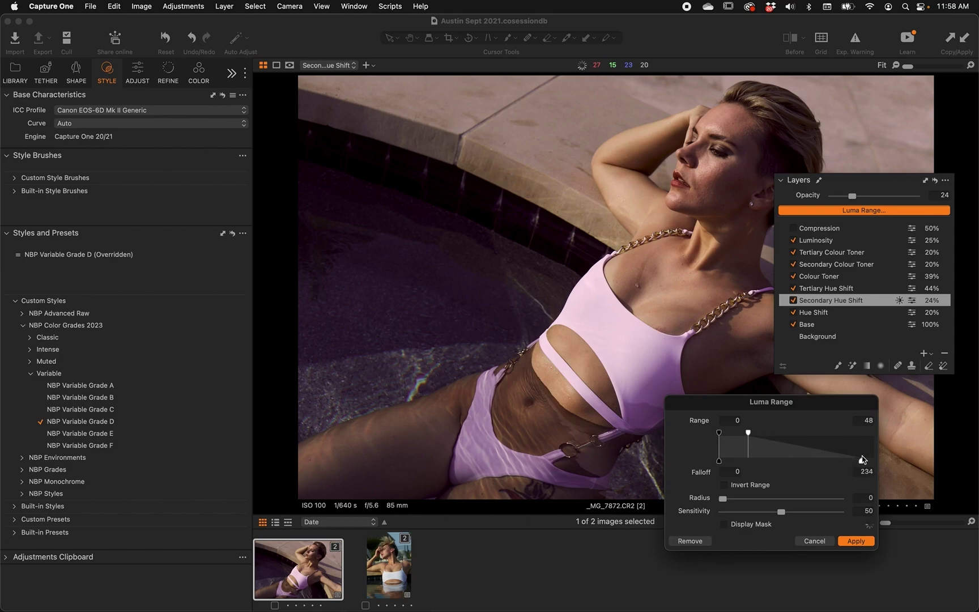
pyautogui.click(854, 541)
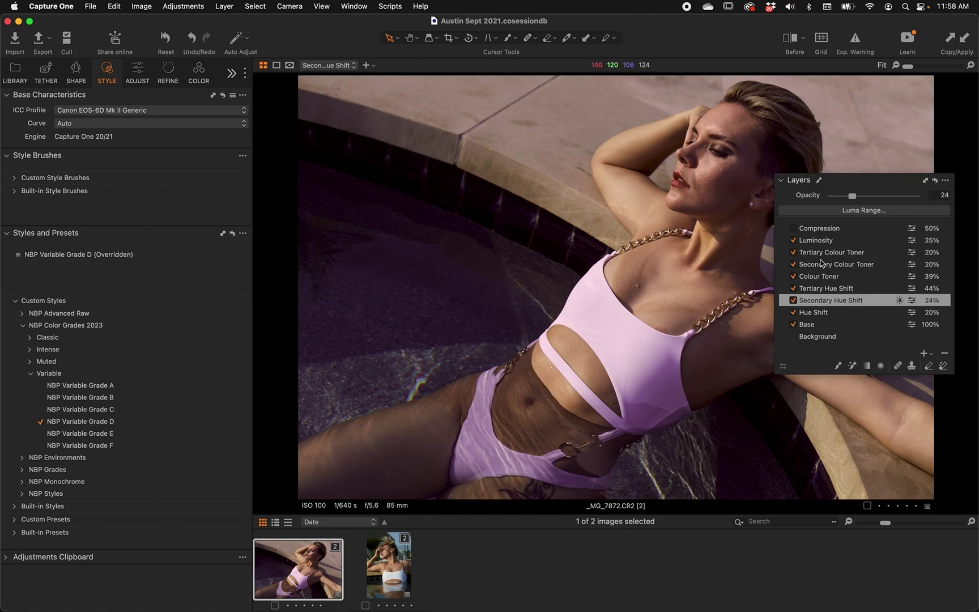
# - Move the Layers panel away from the subject's face, and enable the Compression layer with its opacity raised to 100
pyautogui.moveTo(835, 182); pyautogui.dragTo(859, 179)
pyautogui.click(817, 225)
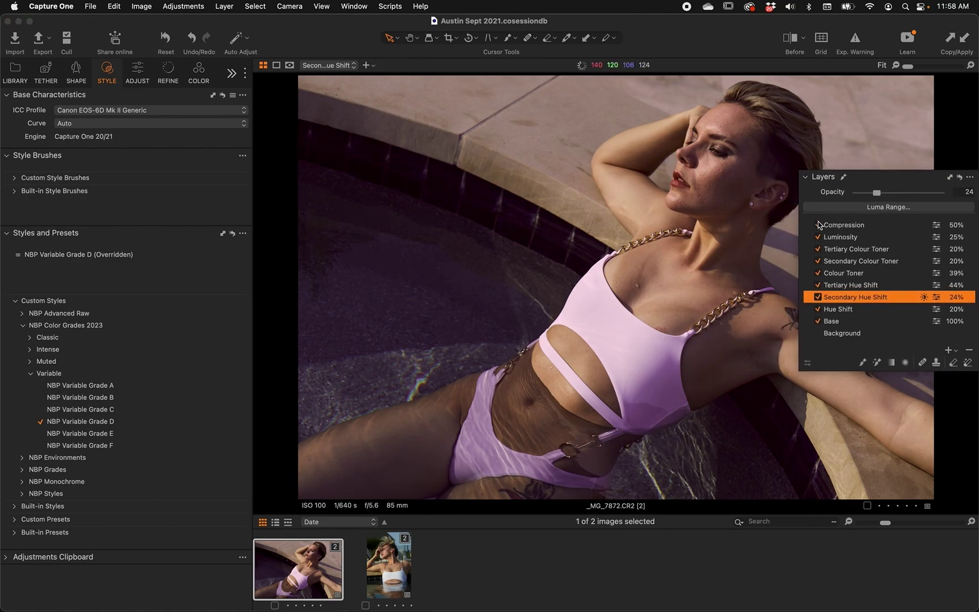
pyautogui.click(841, 225)
pyautogui.click(935, 191)
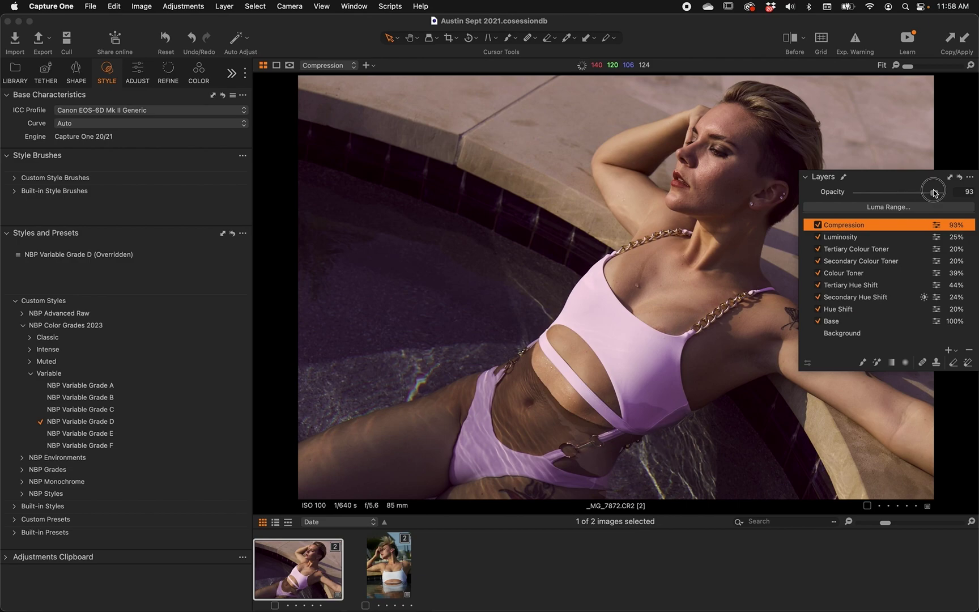
# - Apply a luma range to the Compression layer that includes the darkest tones, and compare the photo with its unedited version
pyautogui.click(932, 208)
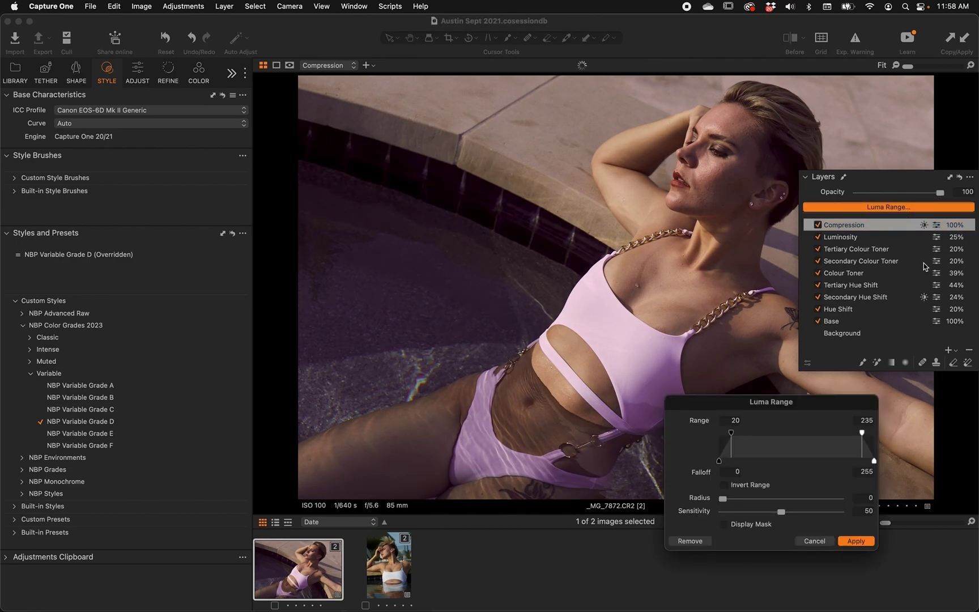
pyautogui.moveTo(731, 434); pyautogui.dragTo(719, 433)
pyautogui.moveTo(862, 433); pyautogui.dragTo(849, 460)
pyautogui.click(846, 539)
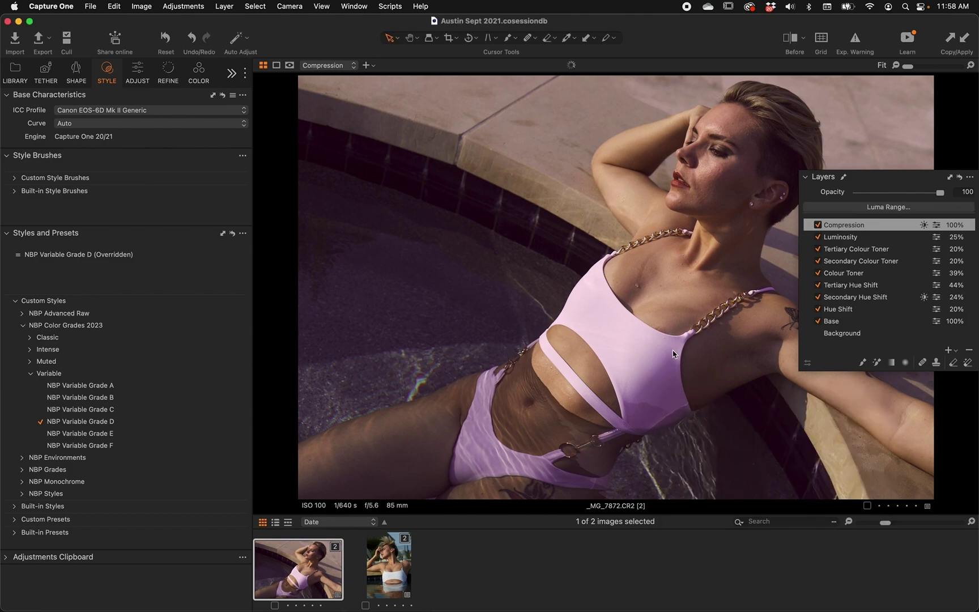
pyautogui.press('y')
# - Reset the photo's layers, and switch the expanded style group from Variable to Muted
pyautogui.click(959, 176)
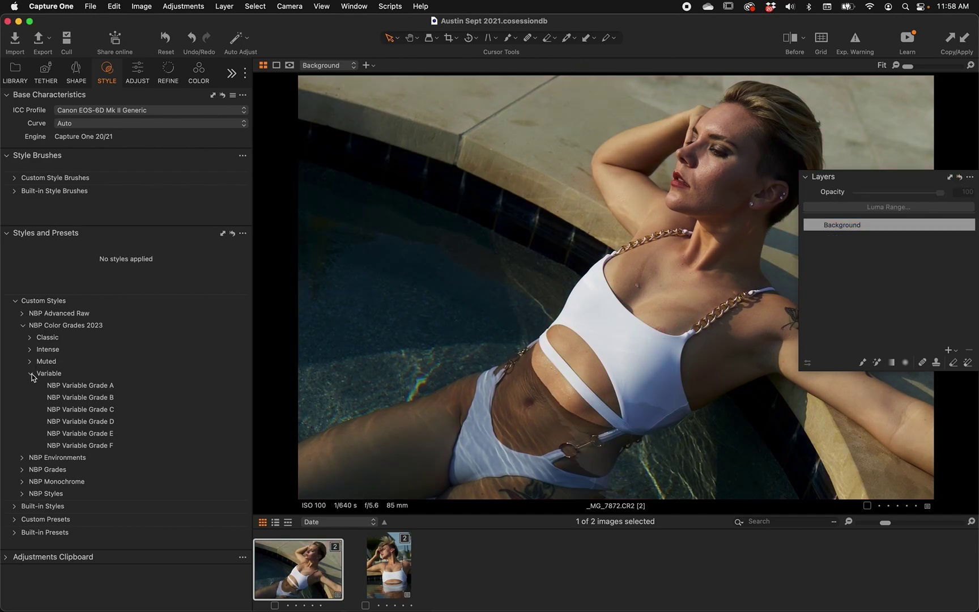
pyautogui.click(30, 373)
pyautogui.click(29, 361)
# - Preview the NBP Muted Grade styles from 02 through 11 on the reclining pool photo
pyautogui.click(114, 409)
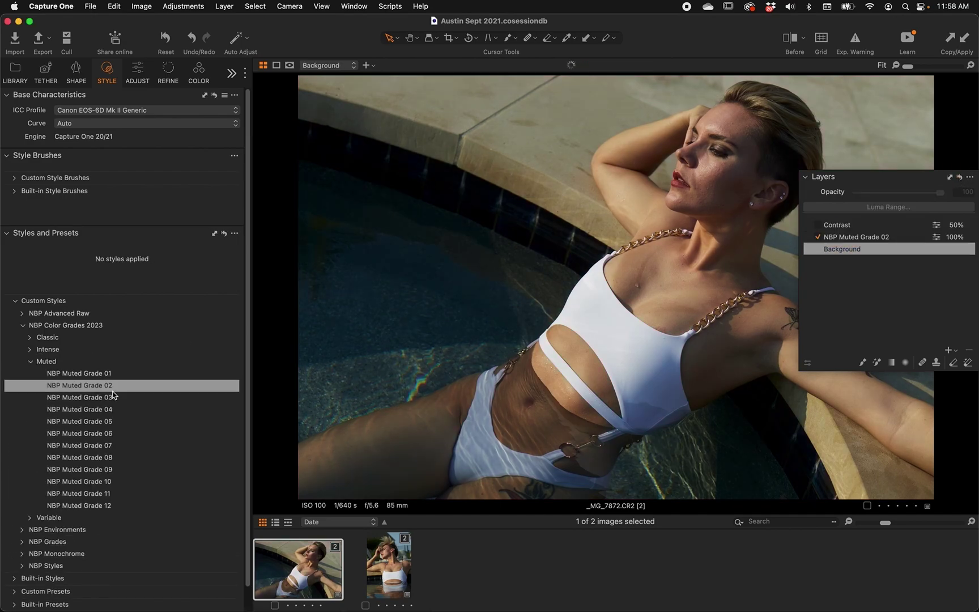
pyautogui.click(114, 422)
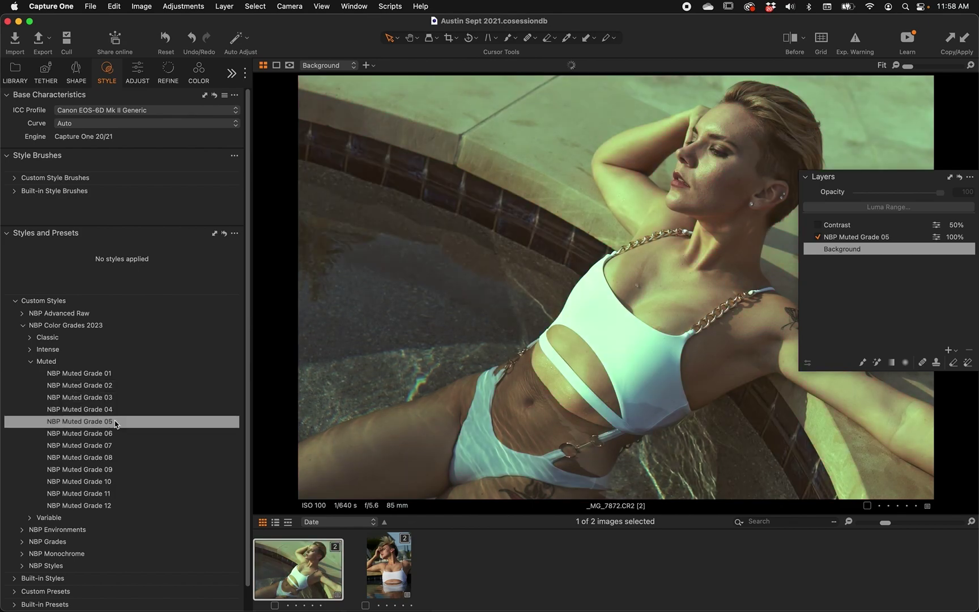
pyautogui.click(114, 433)
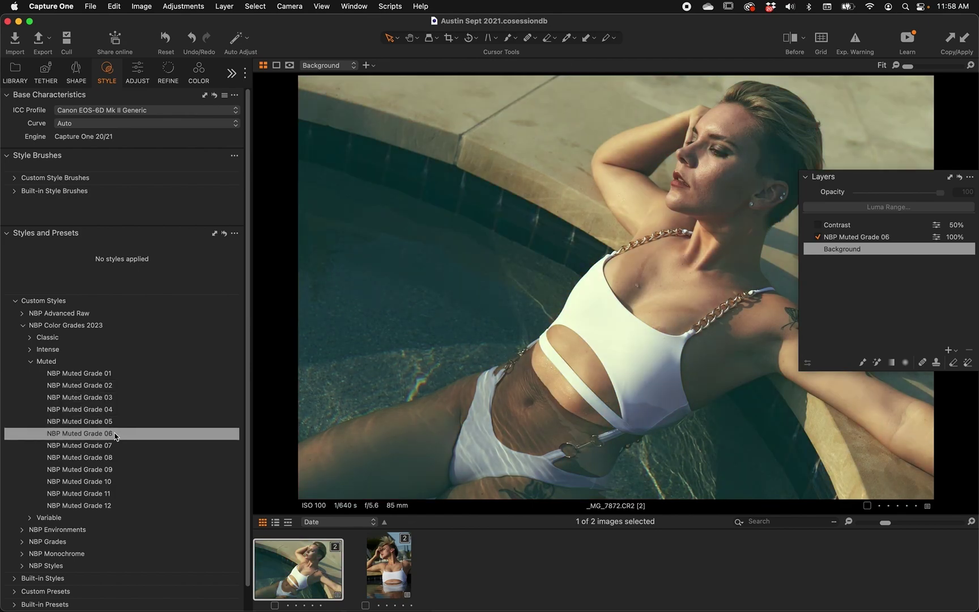
pyautogui.click(114, 446)
pyautogui.click(113, 457)
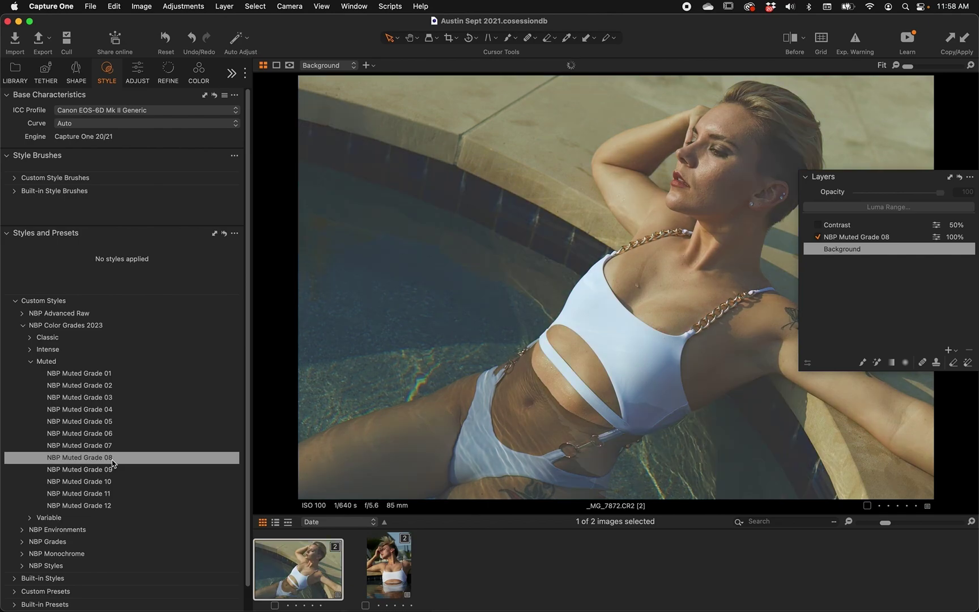
pyautogui.click(112, 482)
pyautogui.click(111, 494)
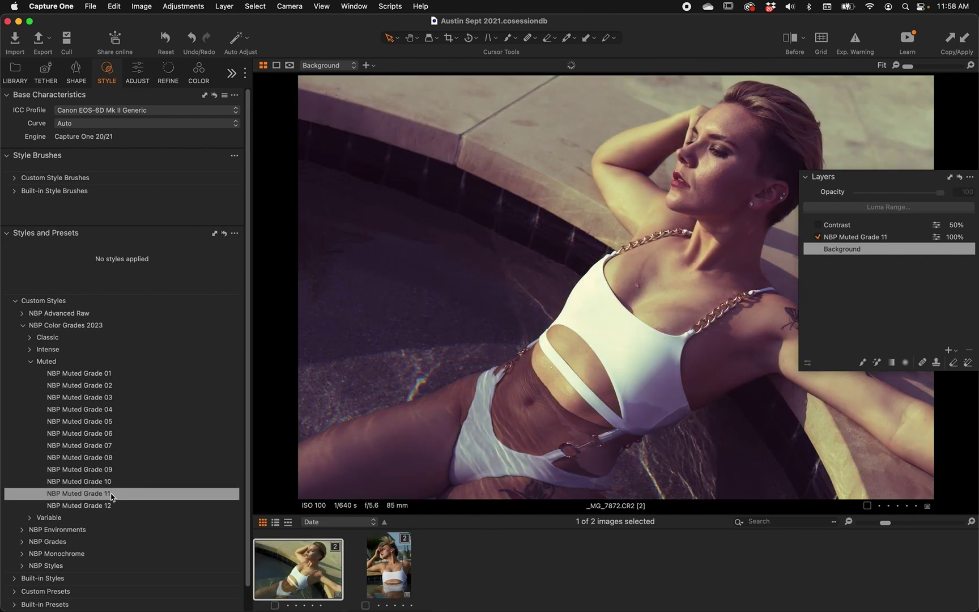
pyautogui.click(68, 386)
# - Collapse the Muted group, and preview the NBP Classic Grade styles from 03 through 11 on the photo
pyautogui.click(35, 373)
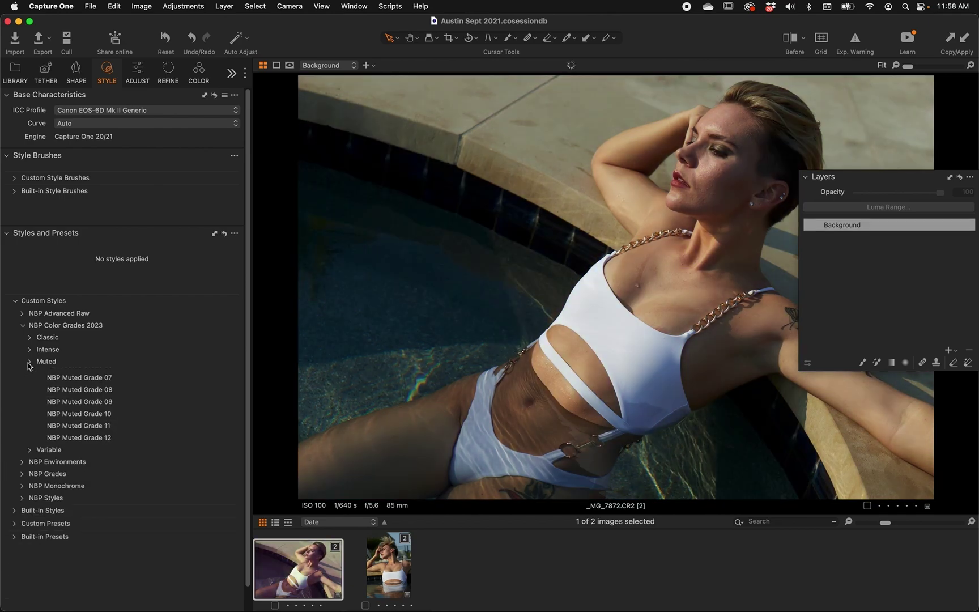
pyautogui.click(30, 361)
pyautogui.click(30, 337)
pyautogui.click(105, 375)
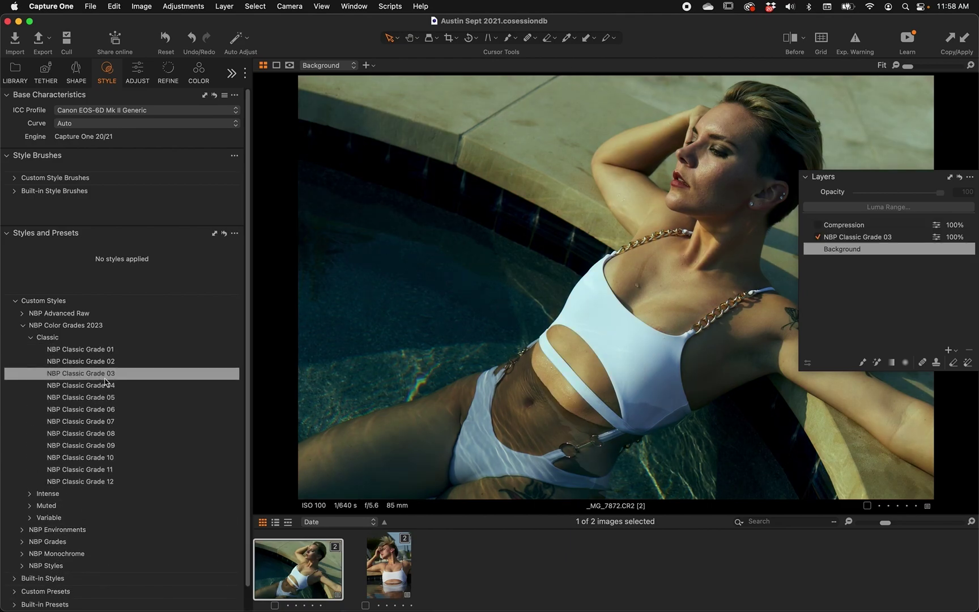
pyautogui.click(108, 397)
pyautogui.click(110, 410)
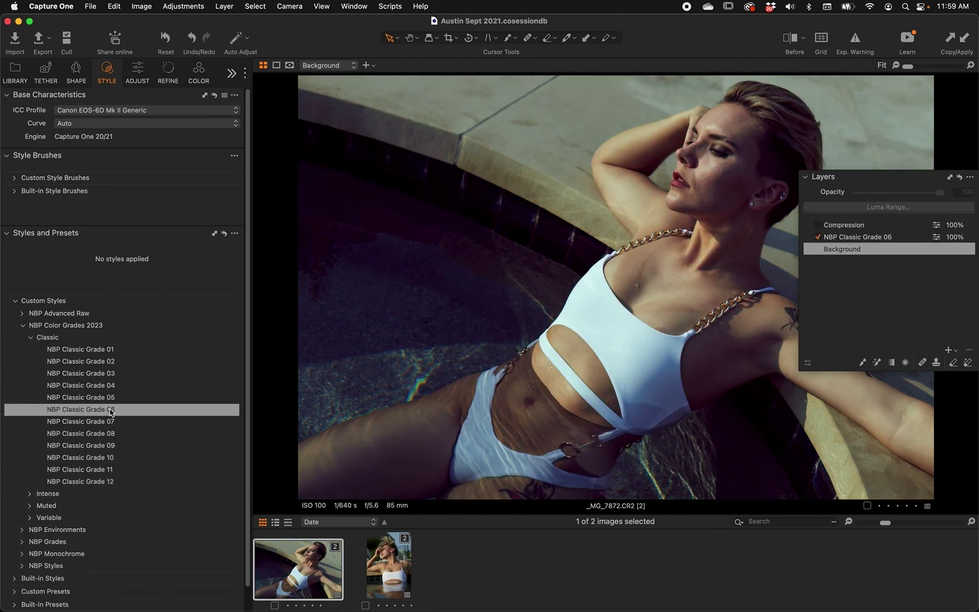
pyautogui.click(109, 421)
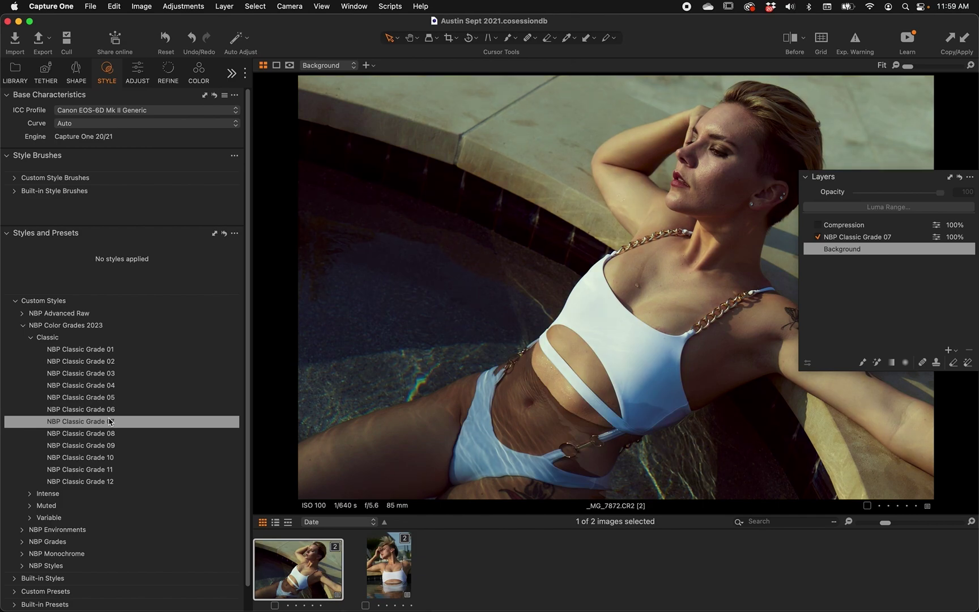
pyautogui.click(113, 433)
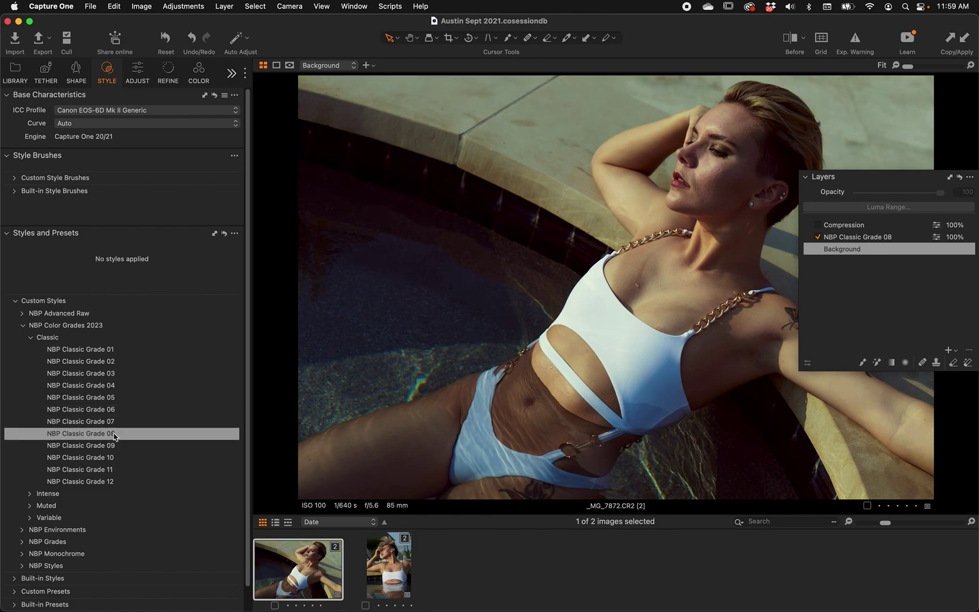
pyautogui.click(115, 445)
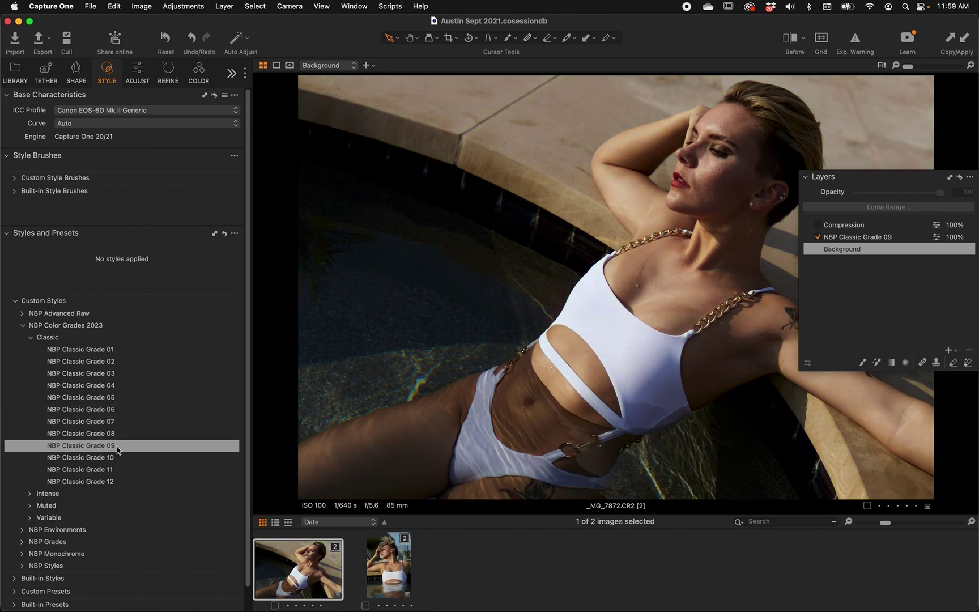
pyautogui.click(118, 458)
pyautogui.click(118, 471)
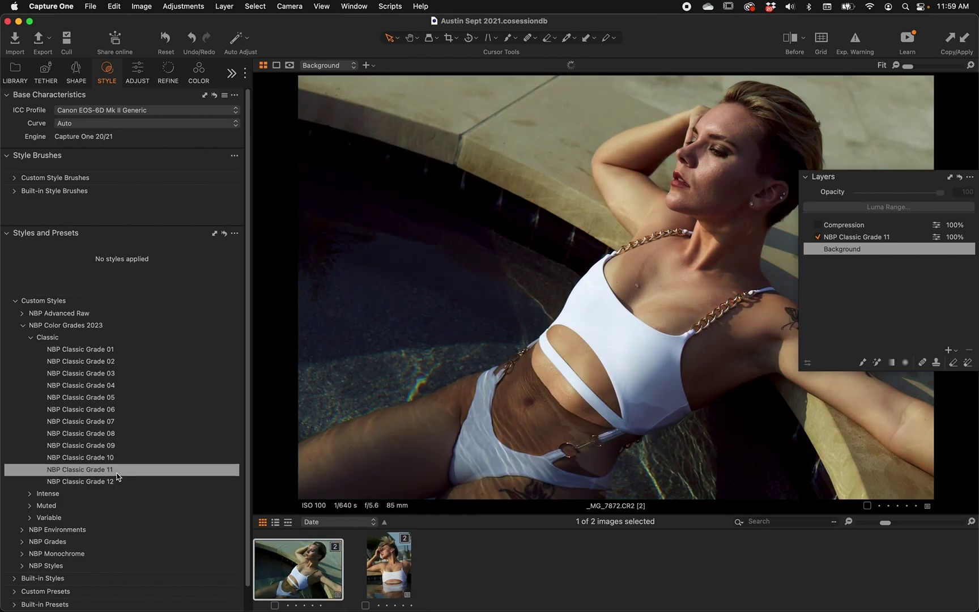
# - Apply NBP Classic Grade 11 to the photo and enable its Compression layer
pyautogui.click(117, 470)
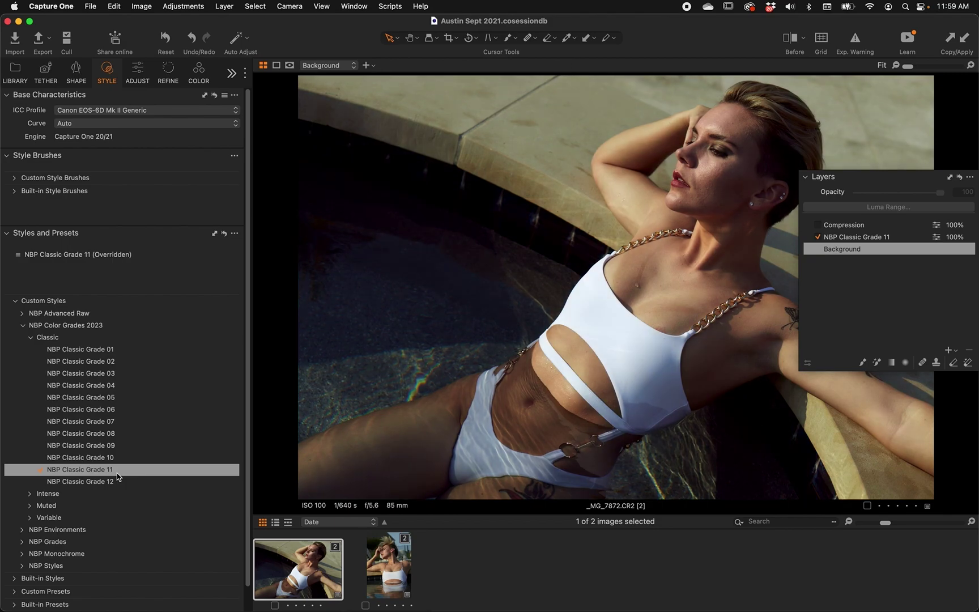
pyautogui.click(843, 226)
pyautogui.click(817, 225)
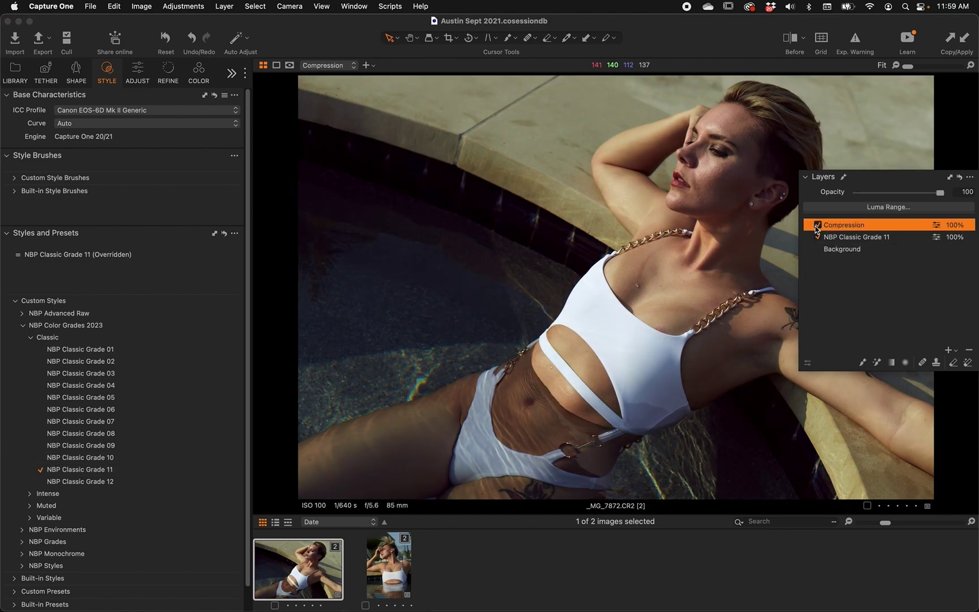